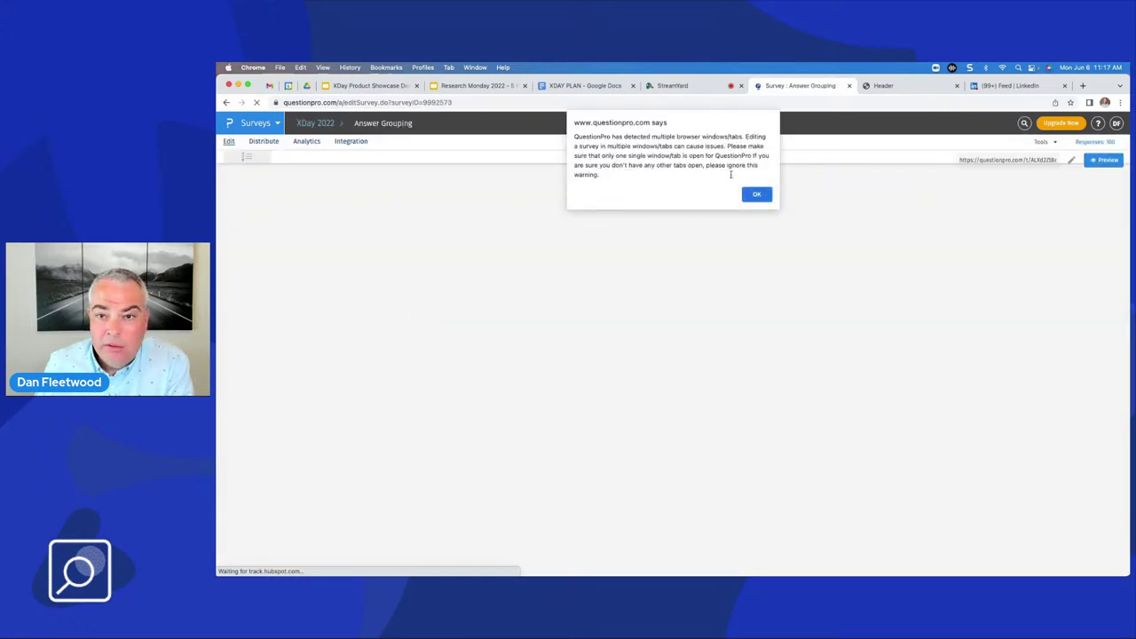
Step: Dismiss the multiple-windows warning and review the favorite fruit or vegetable question with its answer options in the Answer Grouping survey
click(761, 195)
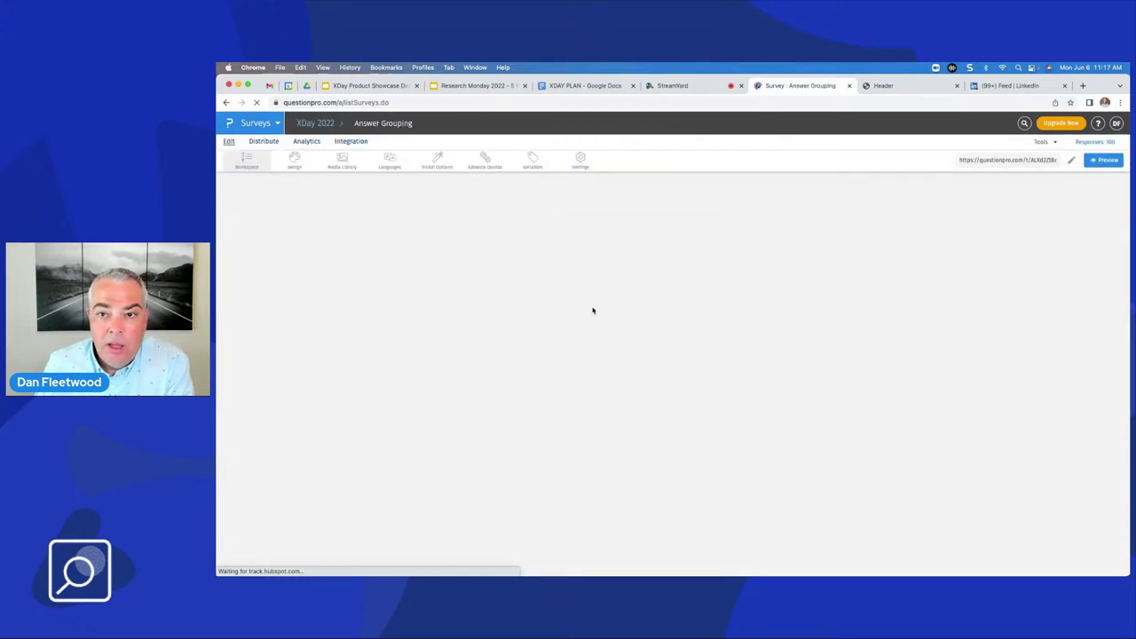
key(super+bracketleft)
click(410, 312)
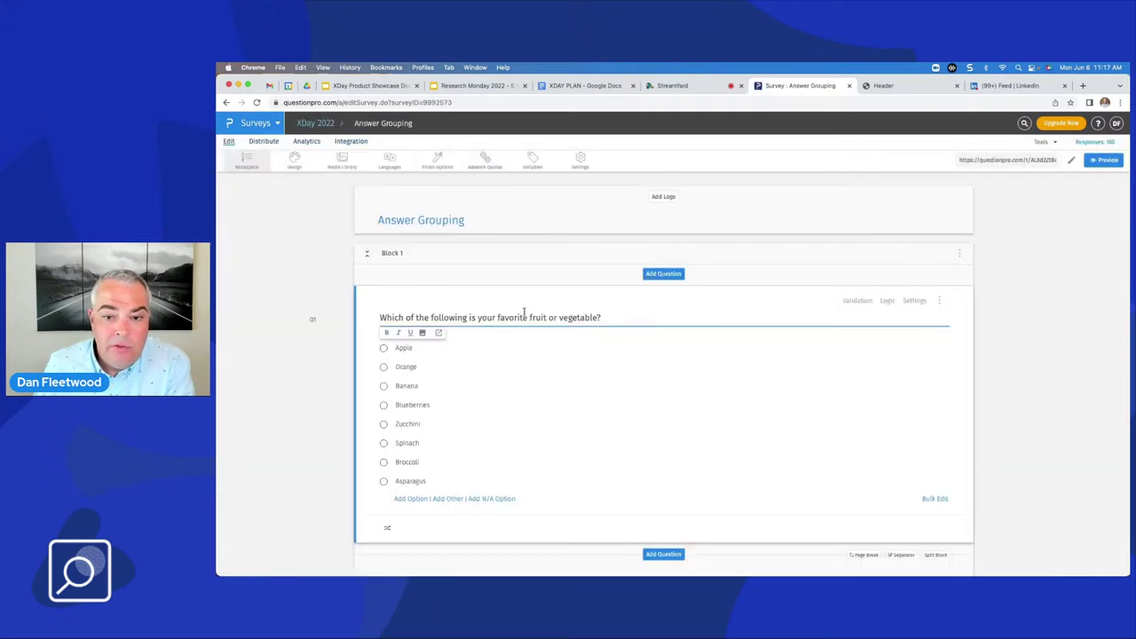
scroll(546, 414, down, 1)
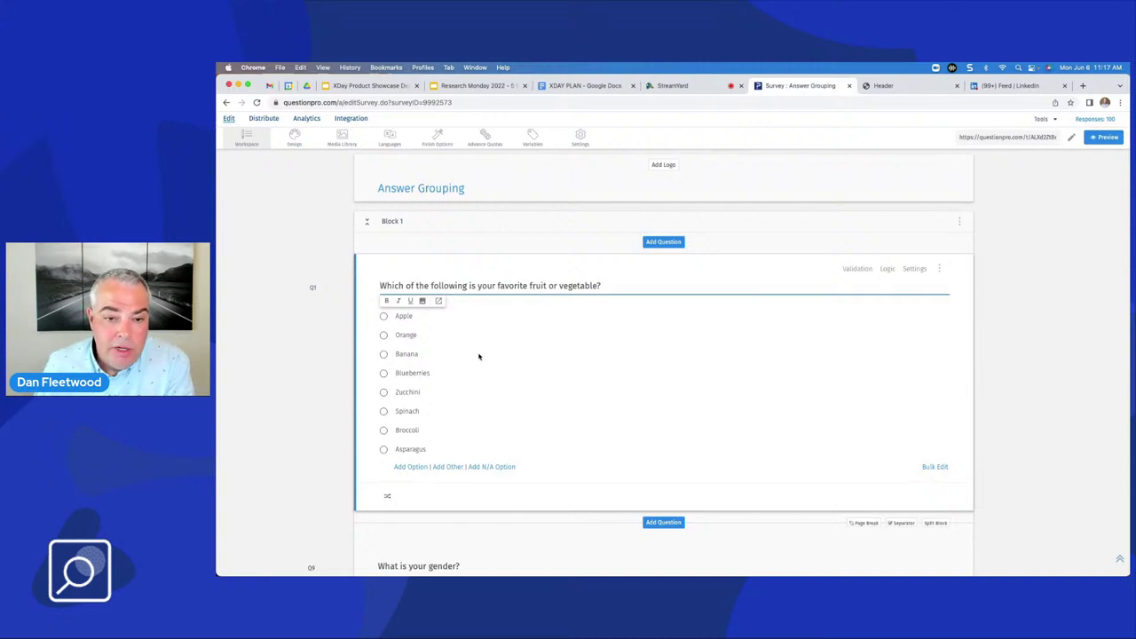
scroll(419, 411, down, 1)
scroll(417, 408, up, 3)
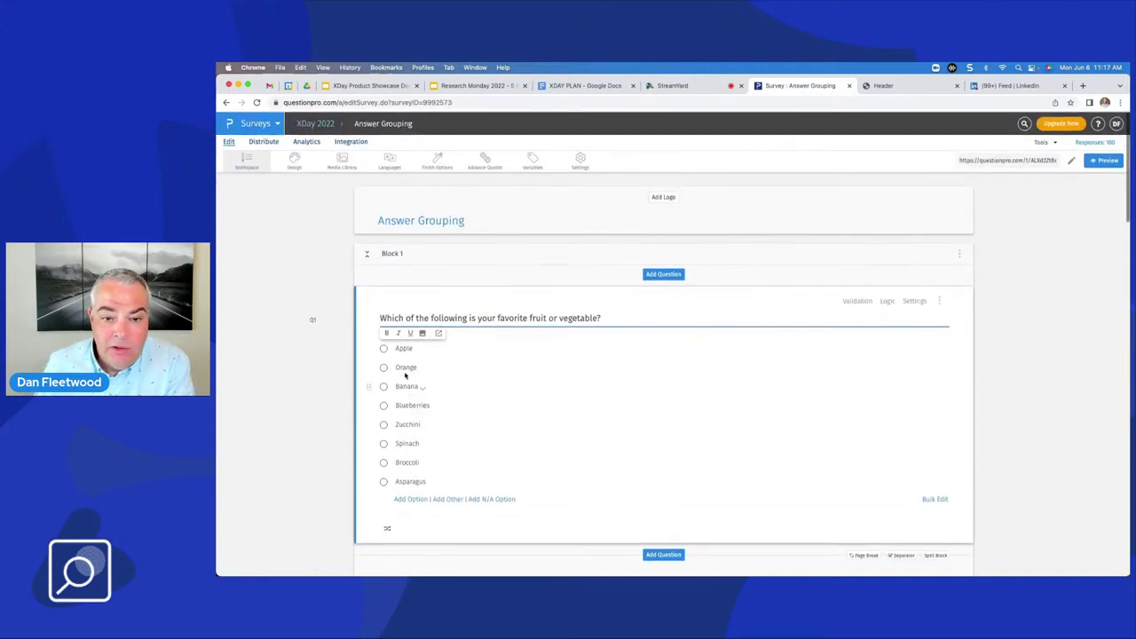
Step: Open the list of cross-tabulation reports in the Answer Grouping survey's analytics
click(306, 142)
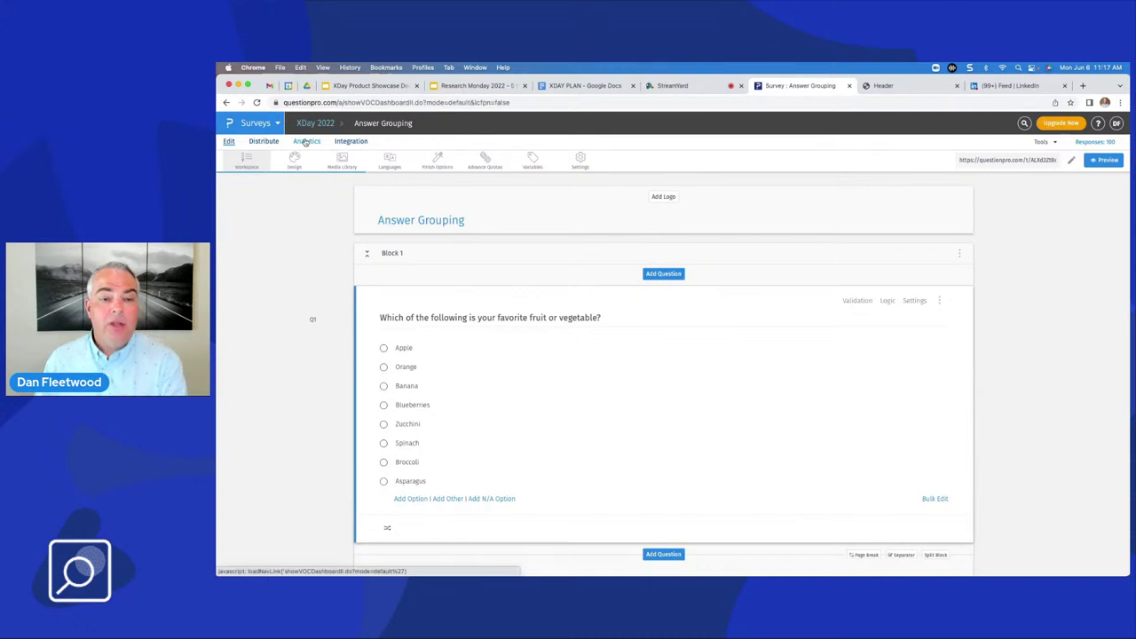
mouse_move(350, 161)
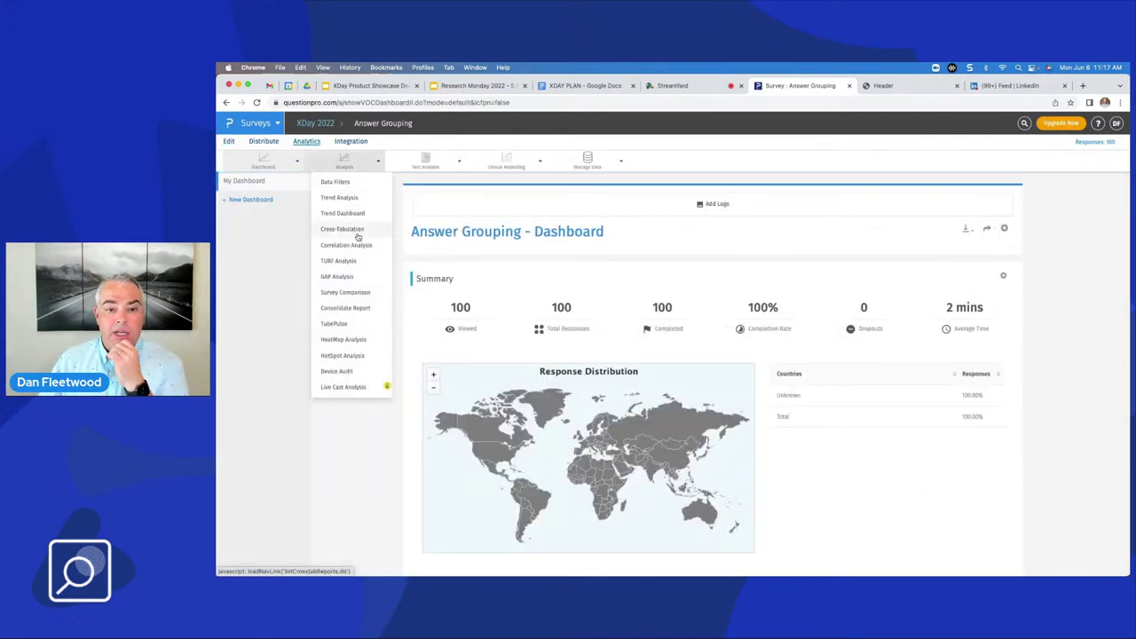
click(342, 229)
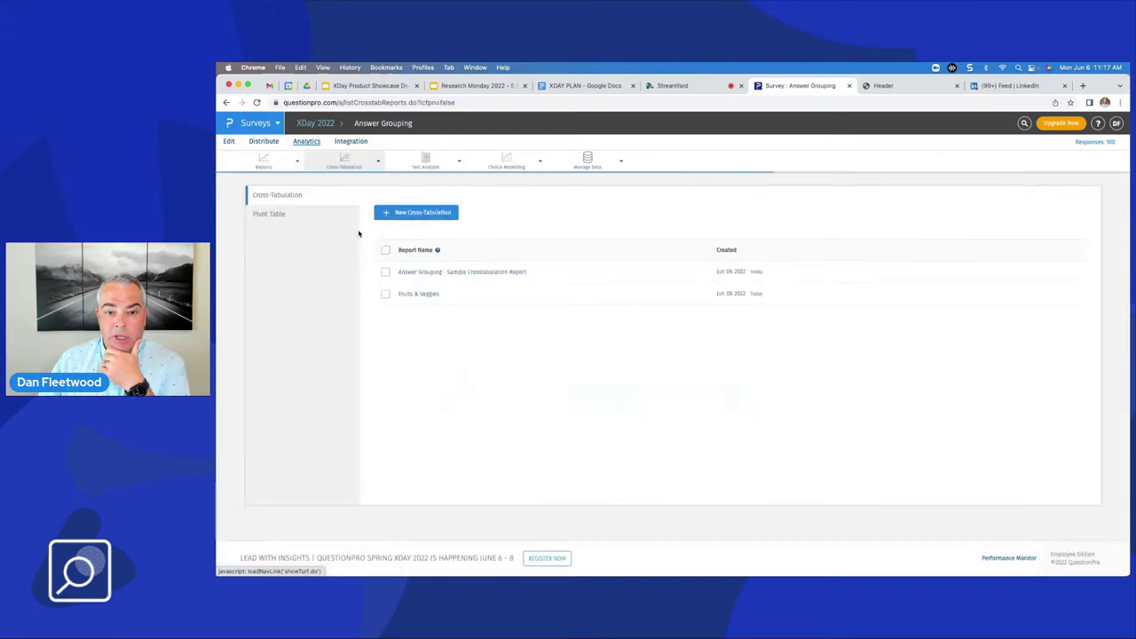
click(416, 294)
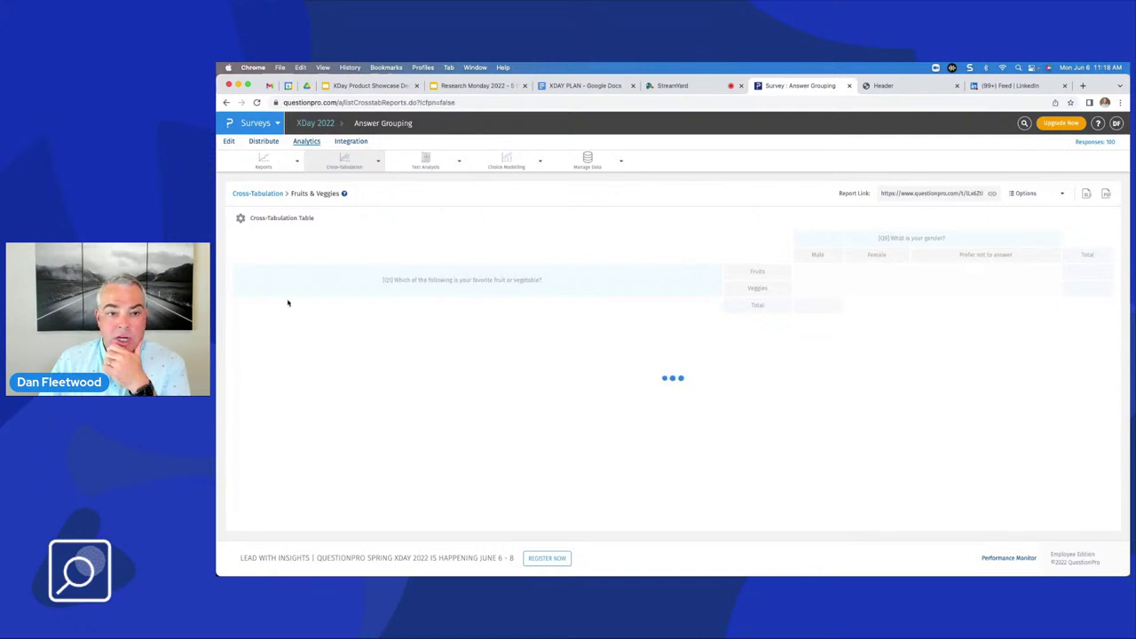
click(267, 193)
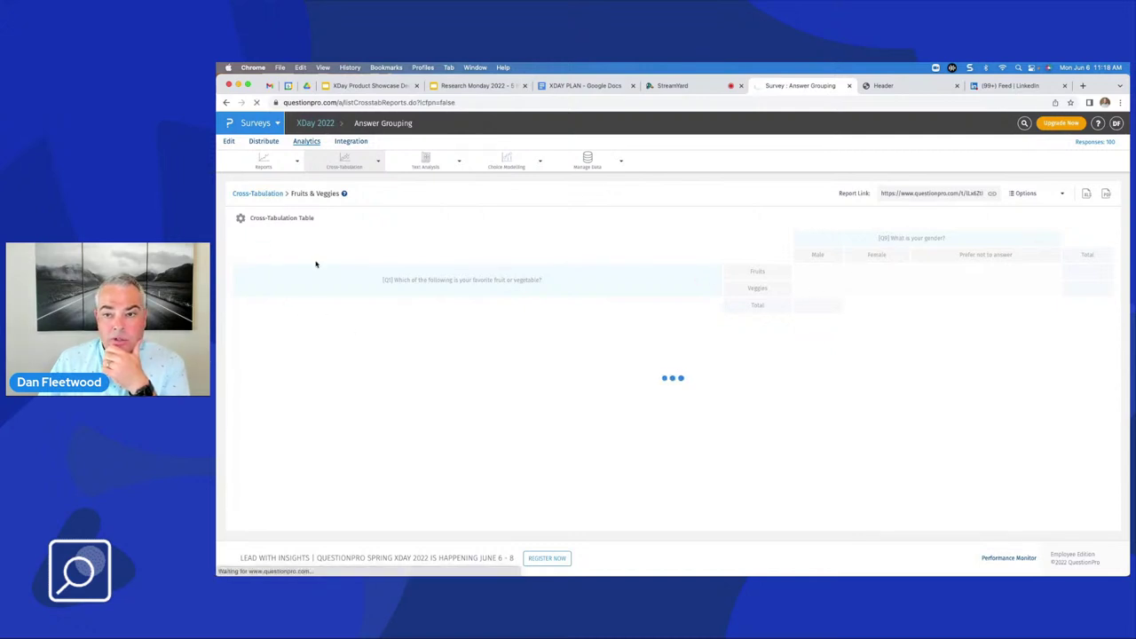
click(345, 168)
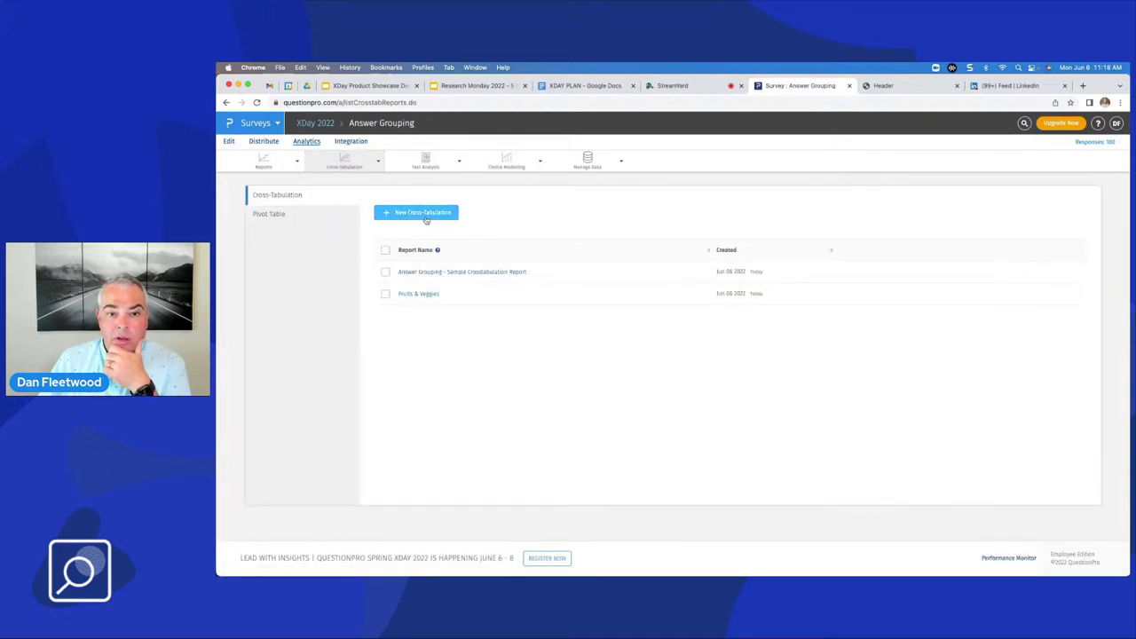
Step: Create a new cross-tabulation report named XDay
click(426, 217)
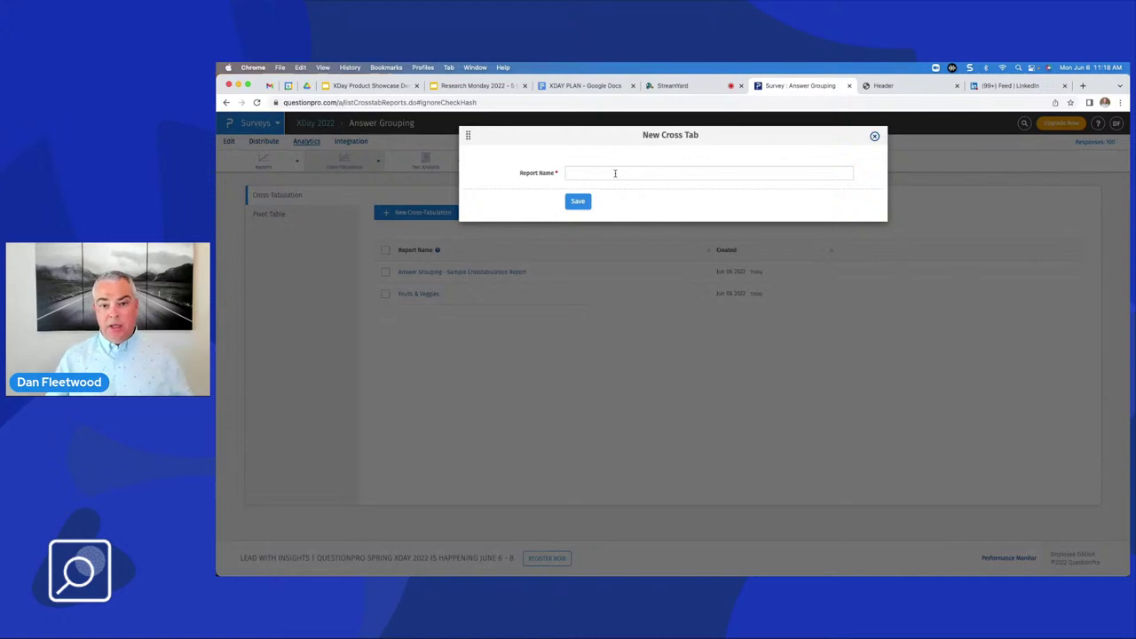
click(615, 173)
text(XDay)
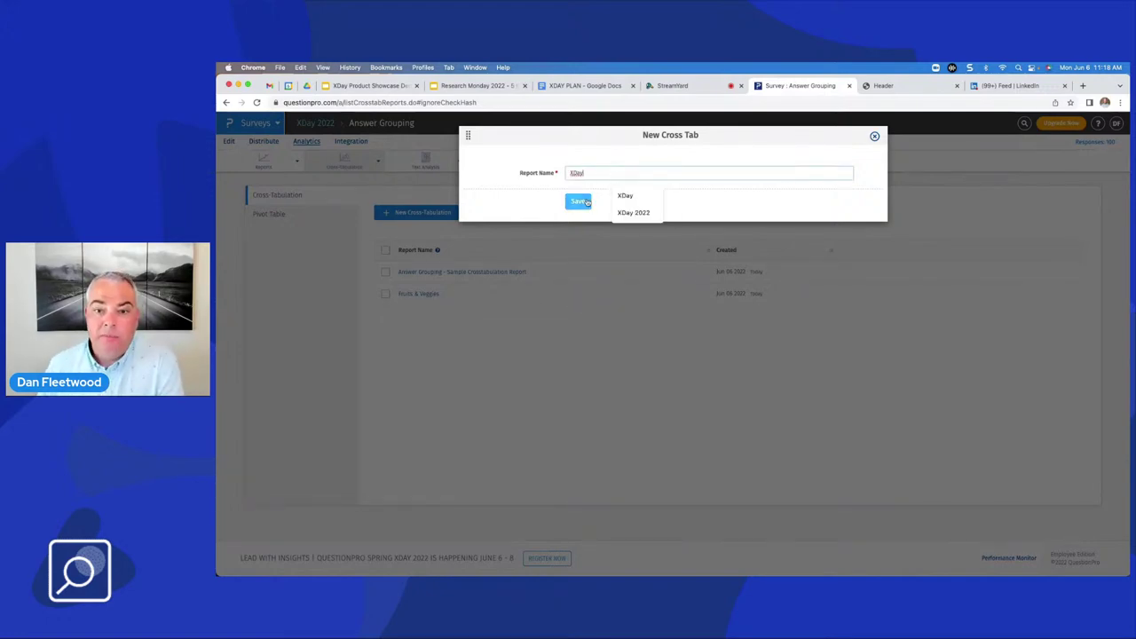
click(577, 201)
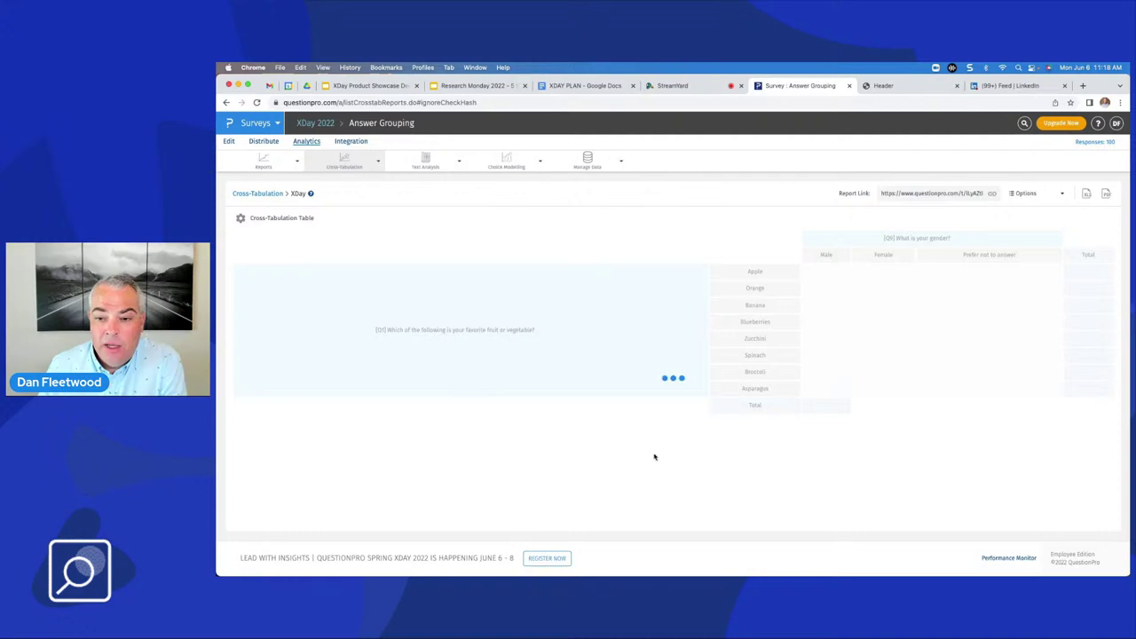
Step: Examine the row and column settings of the XDay report and refresh its cross-tabulation table
click(241, 217)
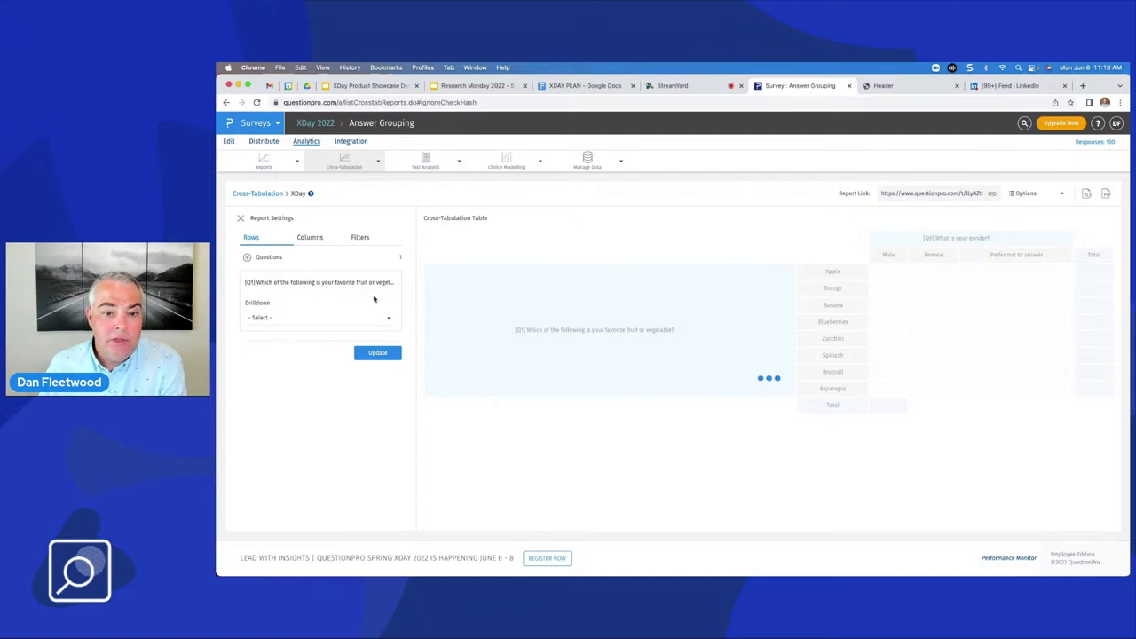
click(381, 318)
click(381, 318)
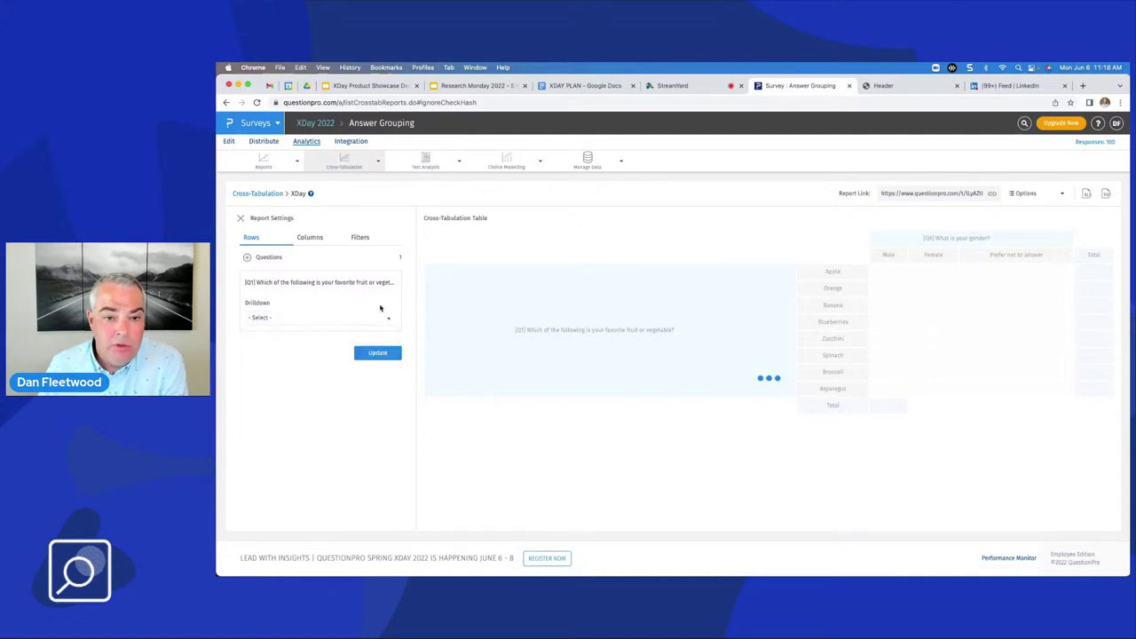
click(325, 240)
click(262, 240)
click(389, 359)
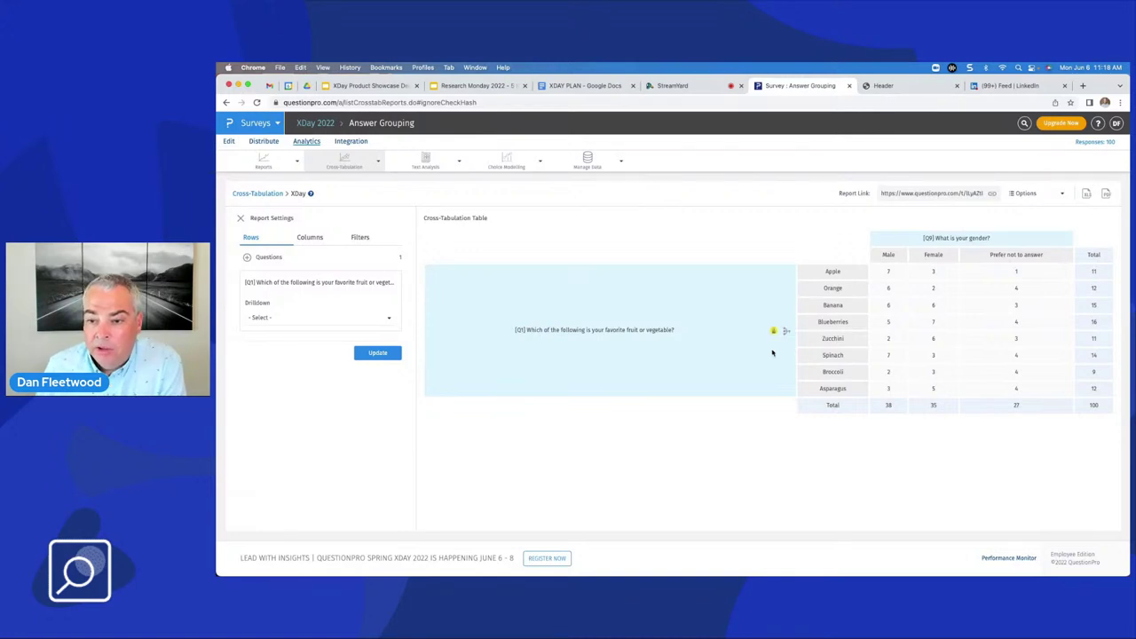
Step: Group the answers Apple, Orange, Banana and Blueberries of the favorite fruit or vegetable question and name the group Fruits
click(787, 332)
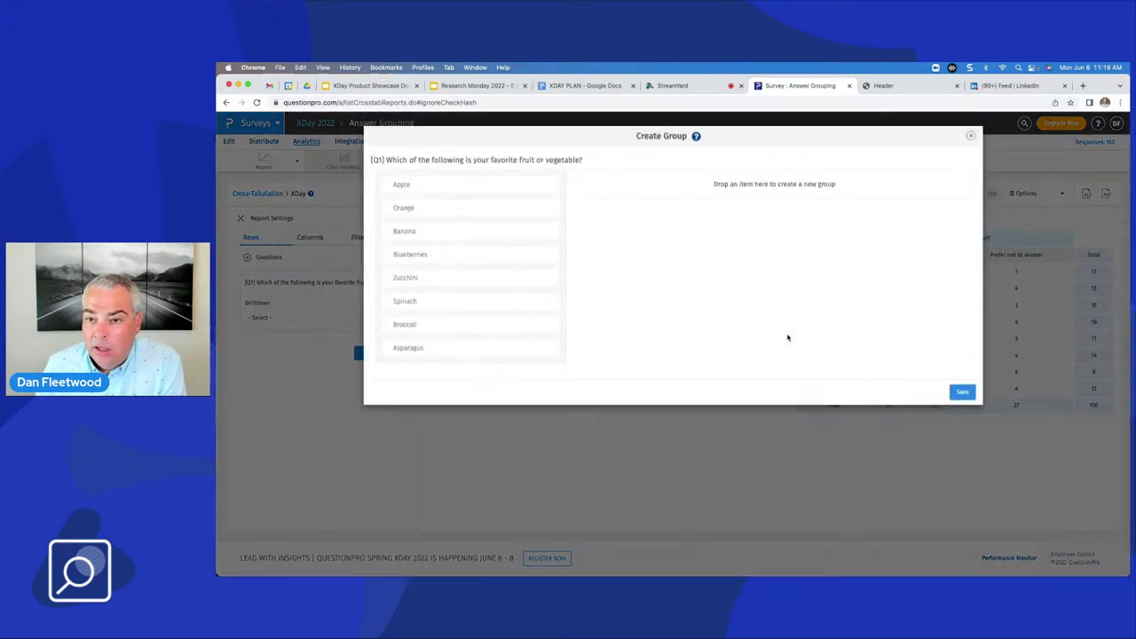
drag(420, 185, 721, 203)
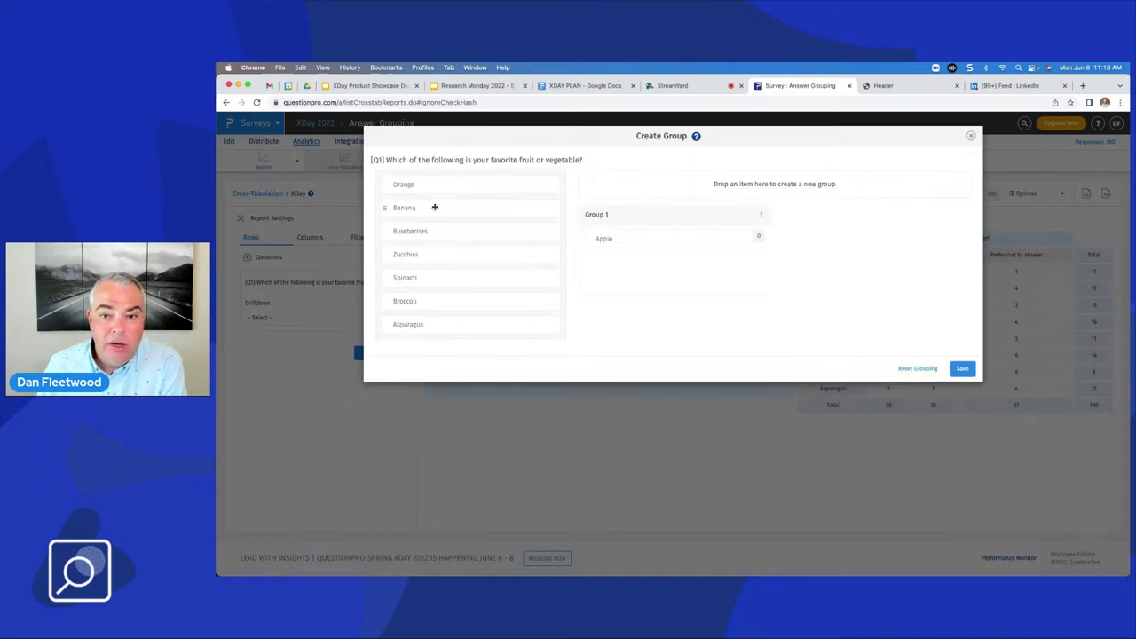
drag(438, 199, 644, 272)
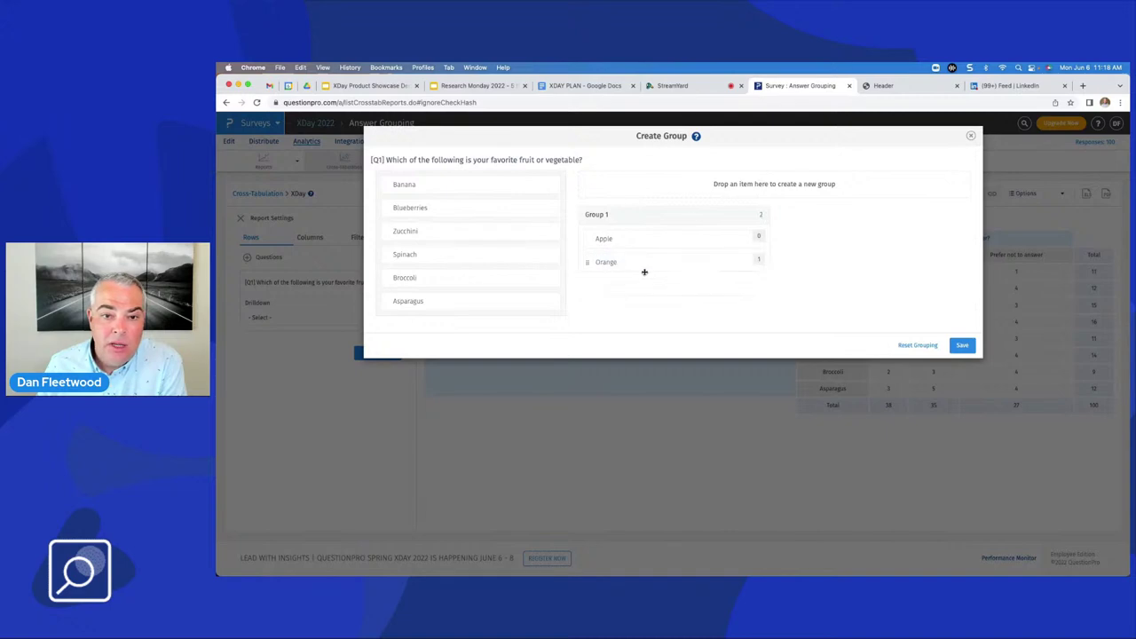
drag(461, 182, 657, 279)
click(592, 215)
triple_click(612, 214)
text(Fruits)
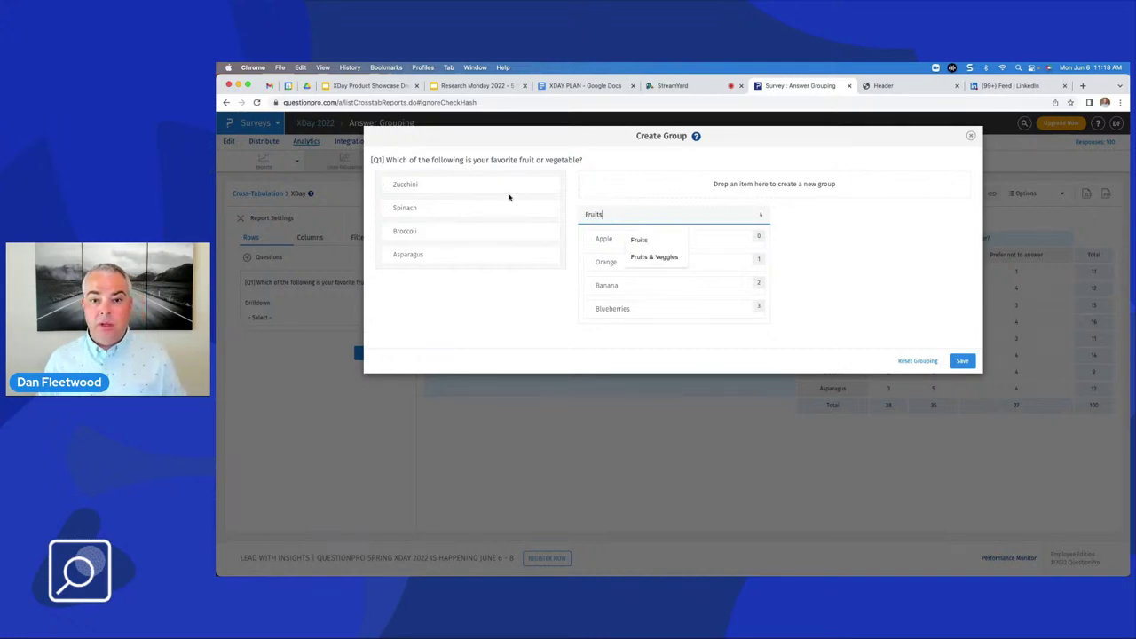
Step: Group Zucchini, Spinach, Broccoli and Asparagus under the name Veggies, remove the surplus third group, and save the grouping
drag(487, 191, 711, 184)
drag(474, 183, 717, 193)
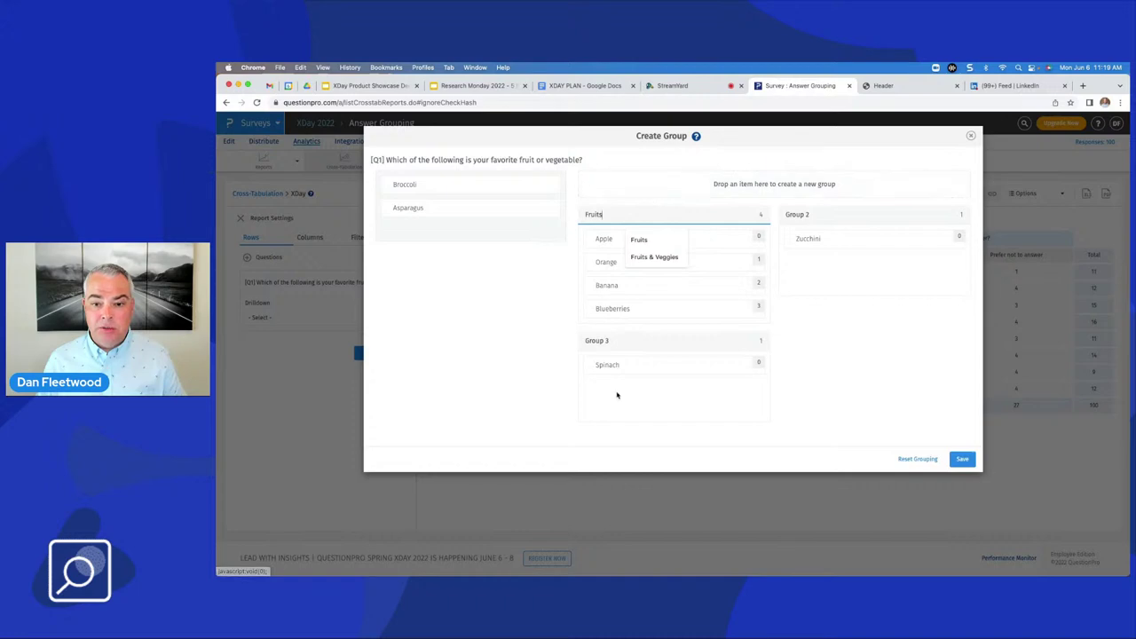
drag(616, 365, 796, 263)
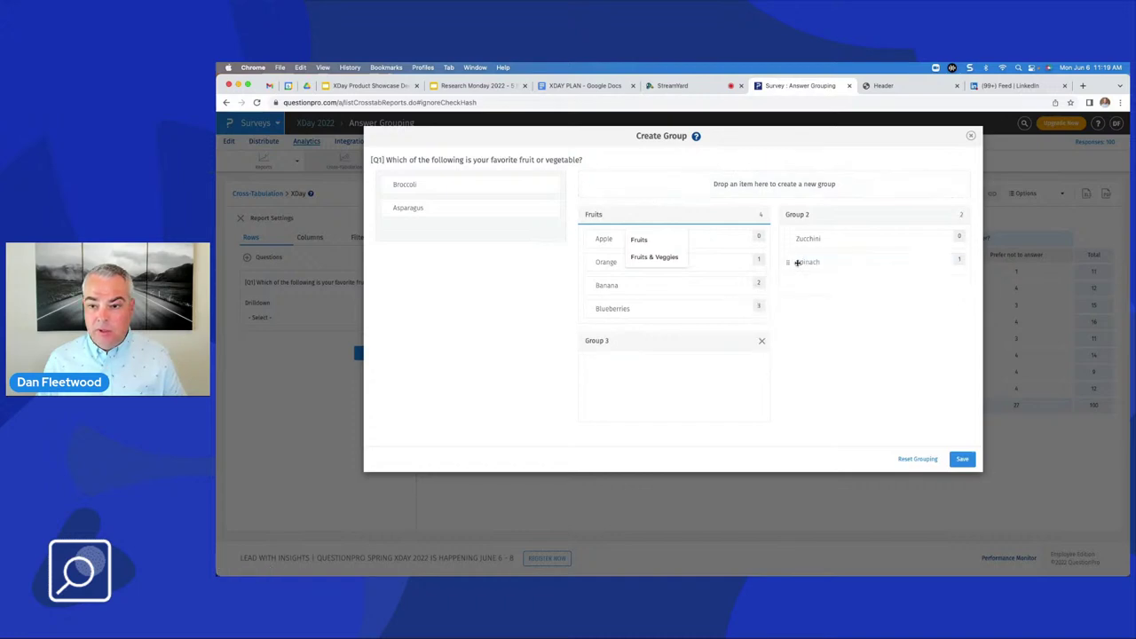
click(762, 343)
drag(448, 190, 854, 266)
drag(456, 190, 865, 233)
click(827, 217)
text(Veggies)
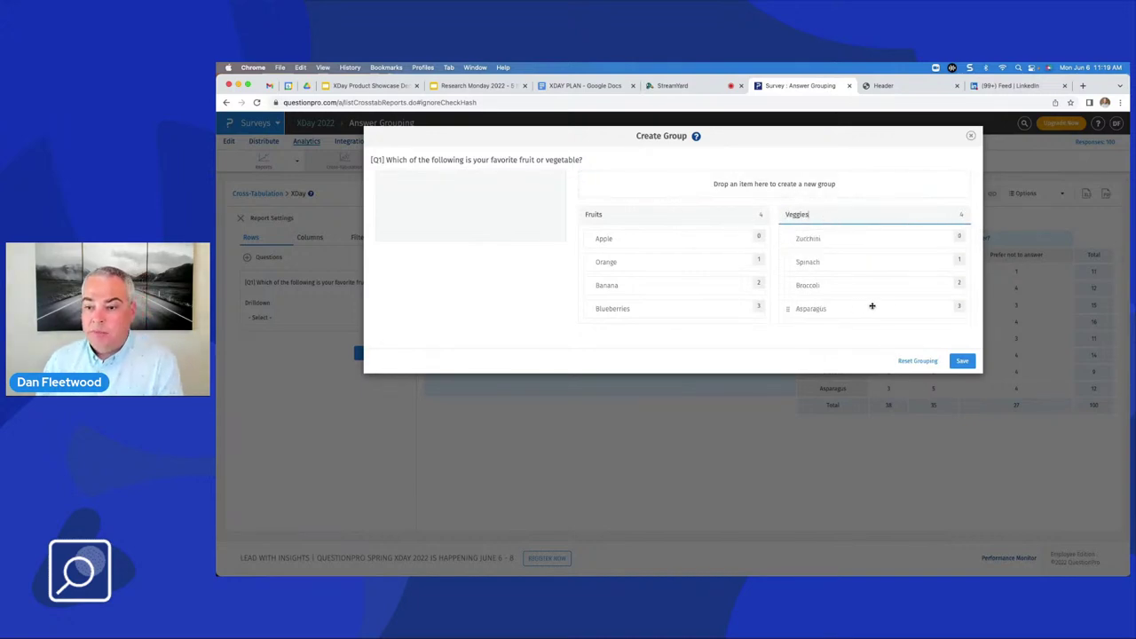
click(962, 361)
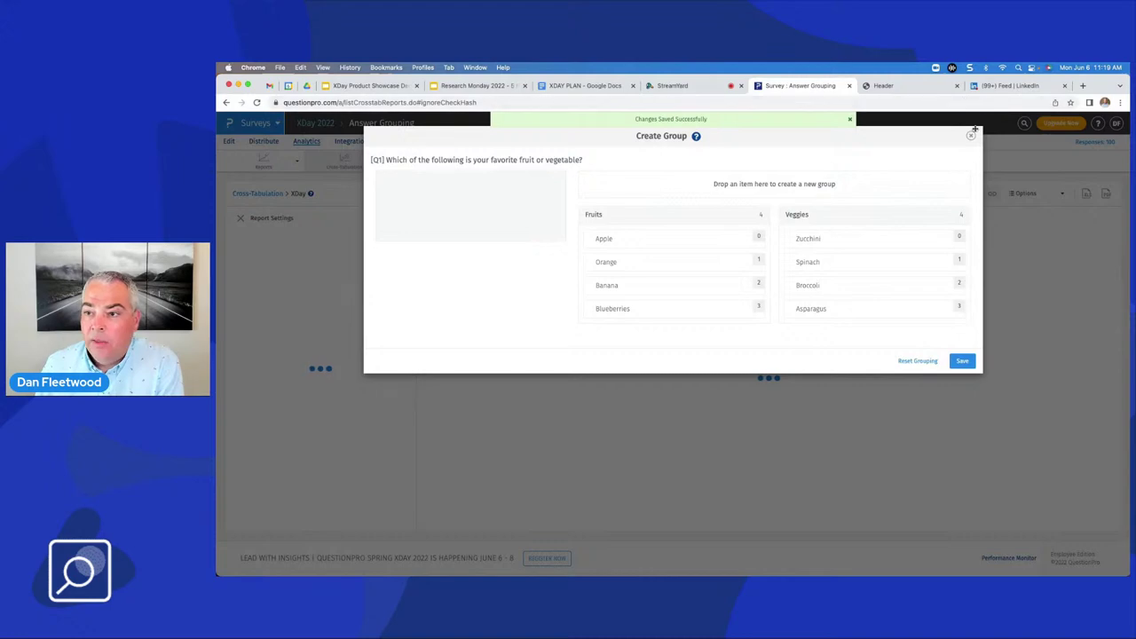
click(970, 136)
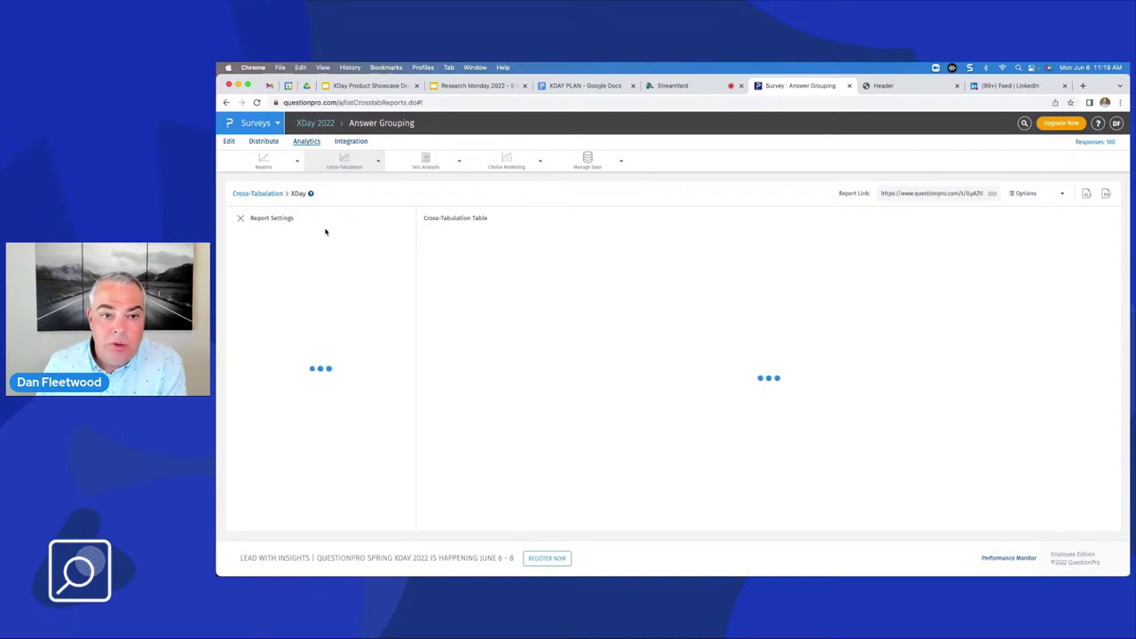
Step: Reopen the XDay report from the cross-tabulation list and examine the grouped Fruits and Veggies results by gender
click(275, 194)
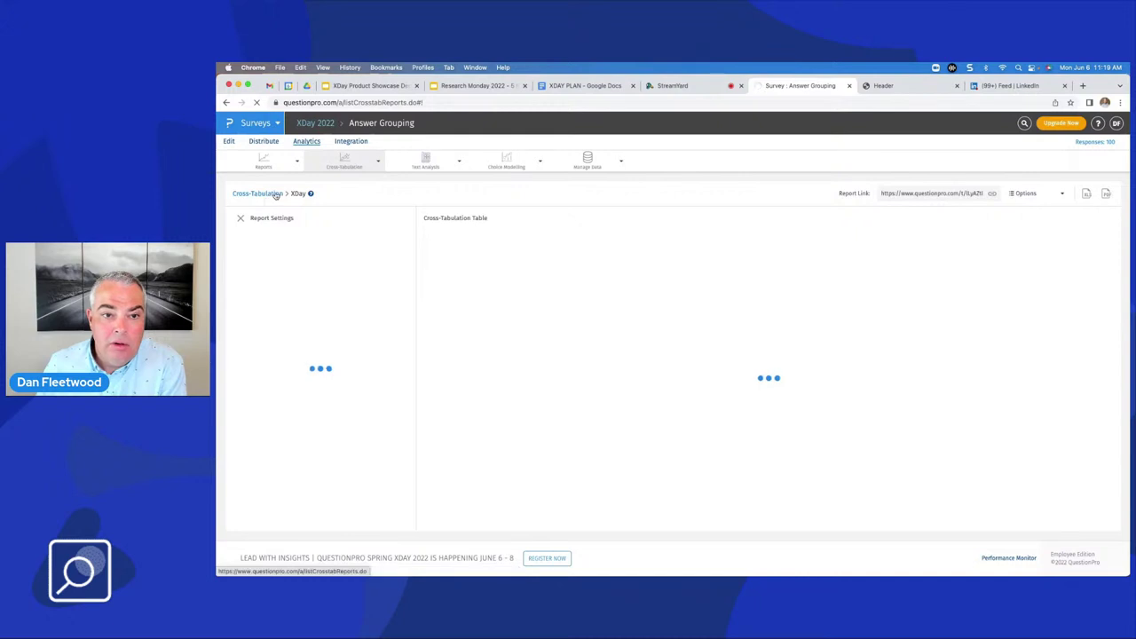
mouse_move(353, 164)
click(360, 230)
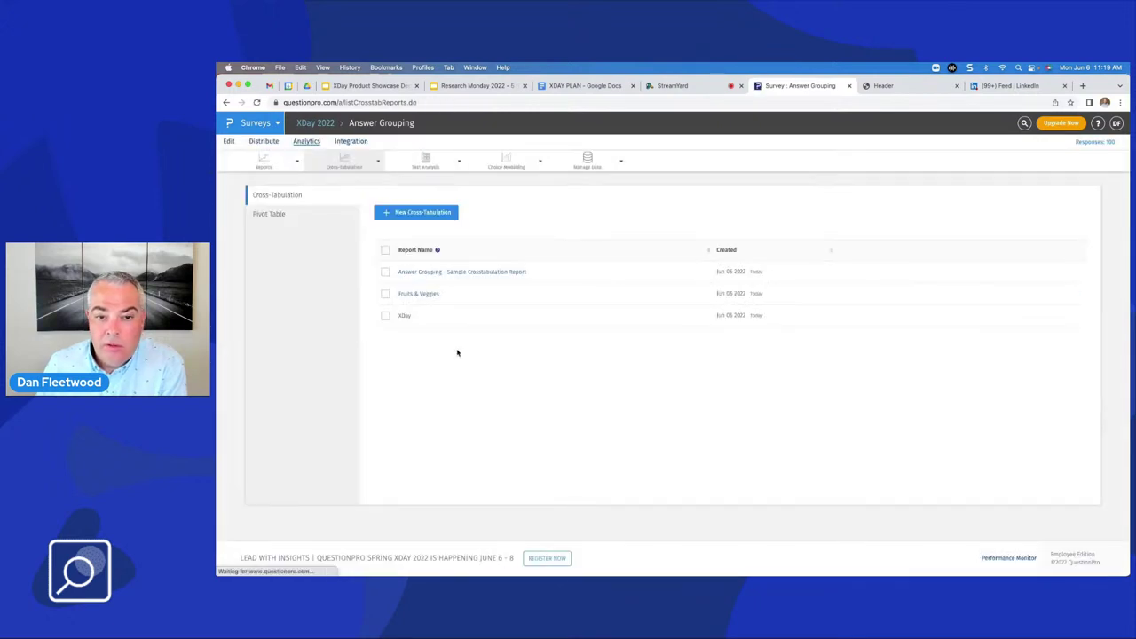
click(403, 315)
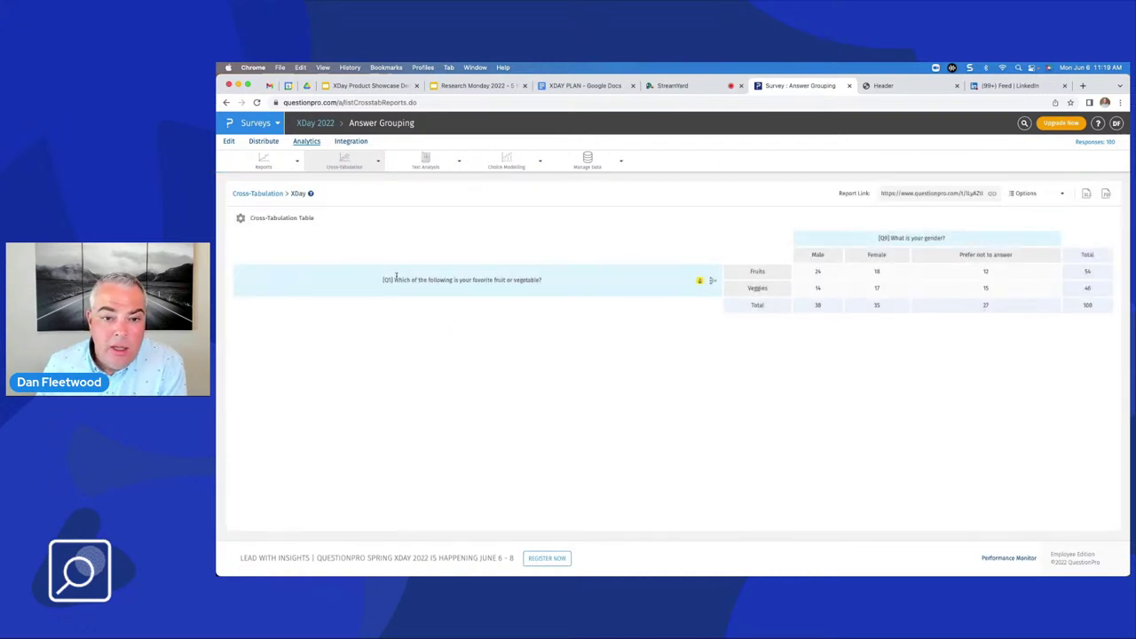
drag(396, 279, 538, 279)
click(550, 279)
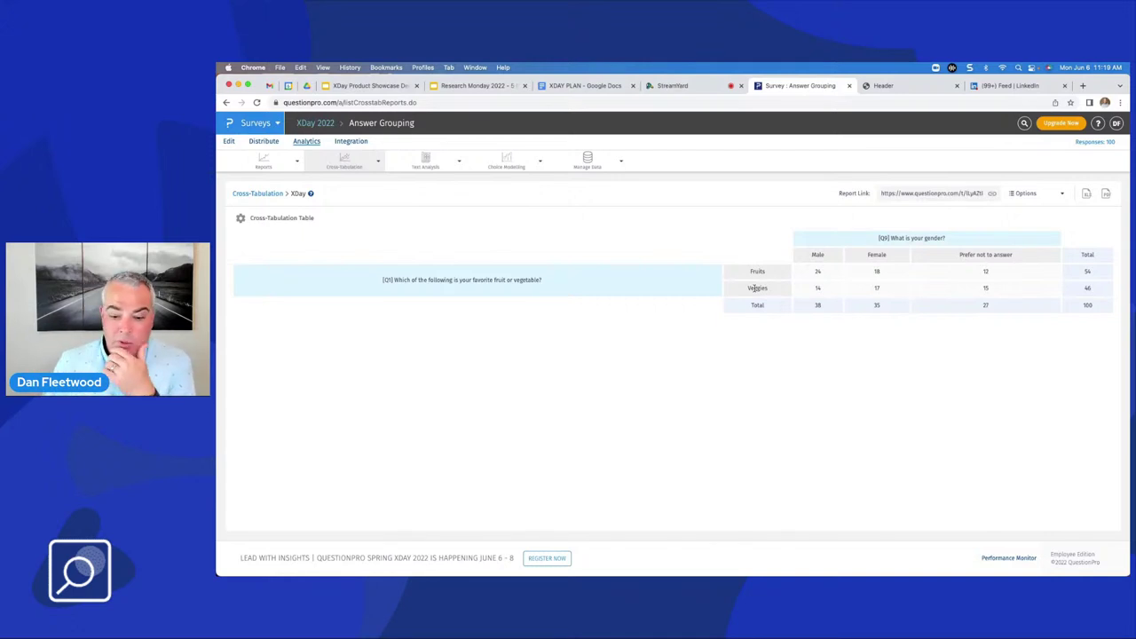
Step: Switch to the Event Participation survey preview and turn on page breaks, logic and validations
click(880, 86)
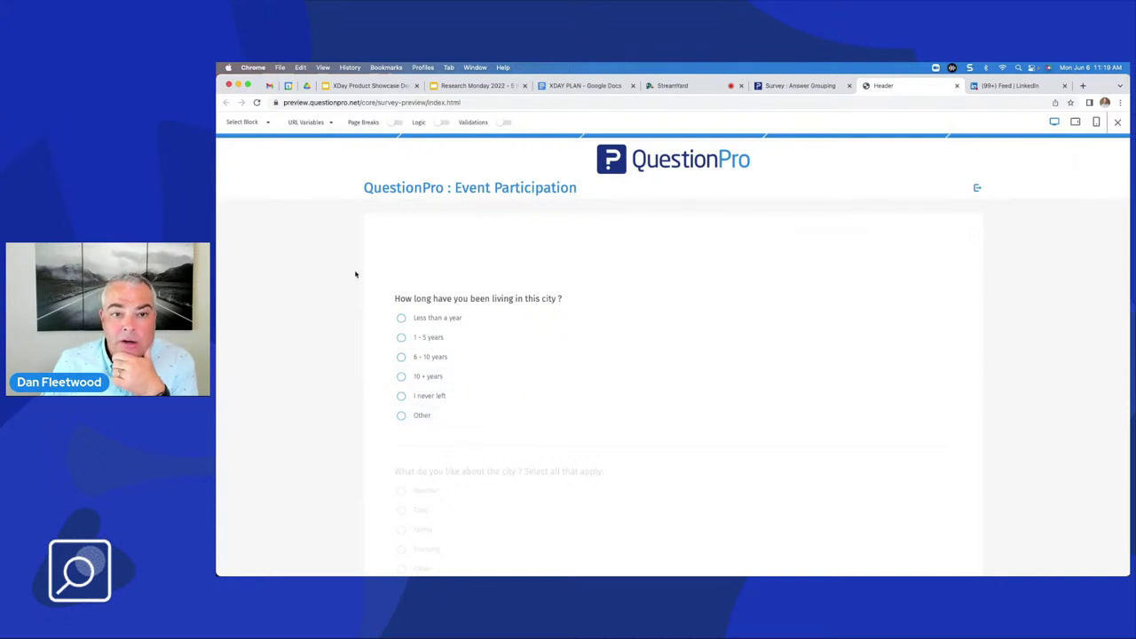
click(395, 122)
click(506, 123)
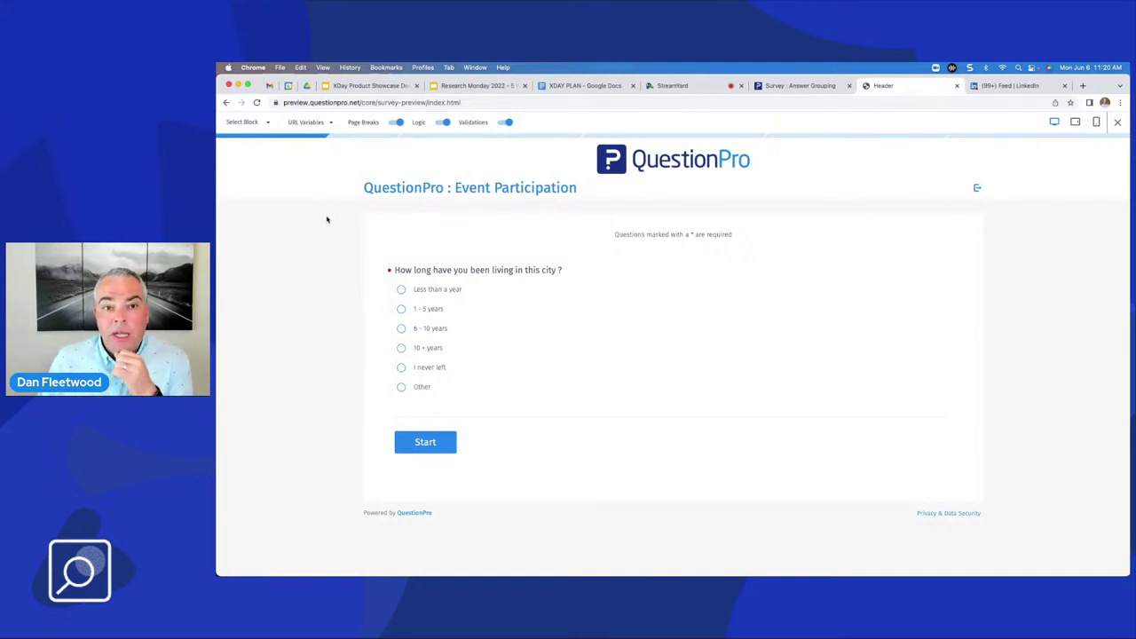
Step: Test the preview with validations off by advancing past the unanswered questions, and turn validations back on
click(503, 123)
click(504, 123)
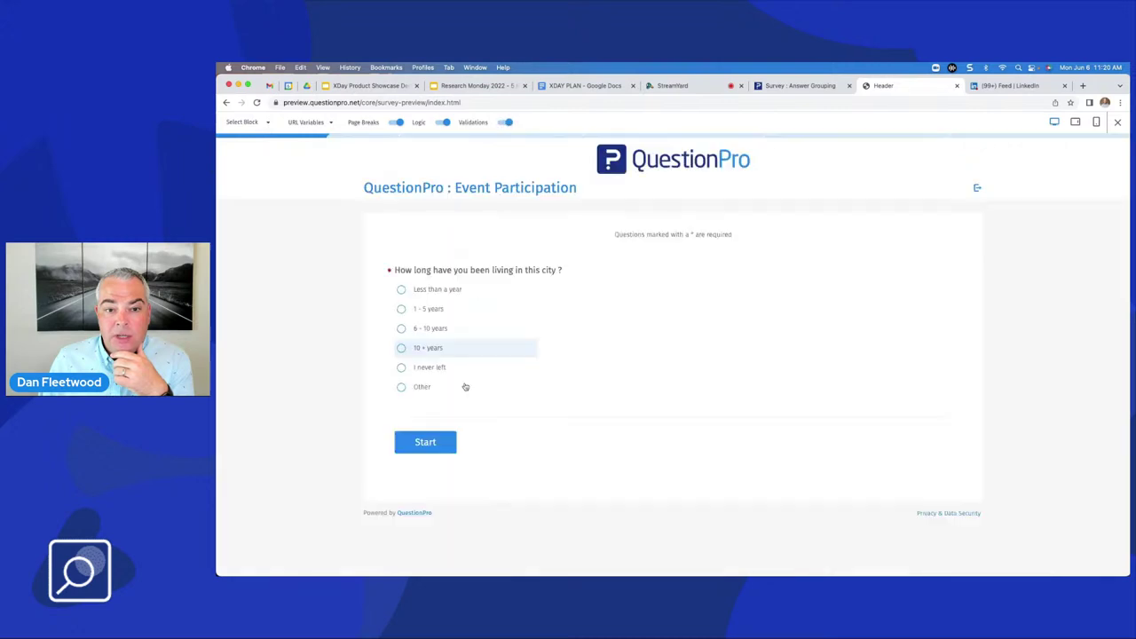
click(436, 444)
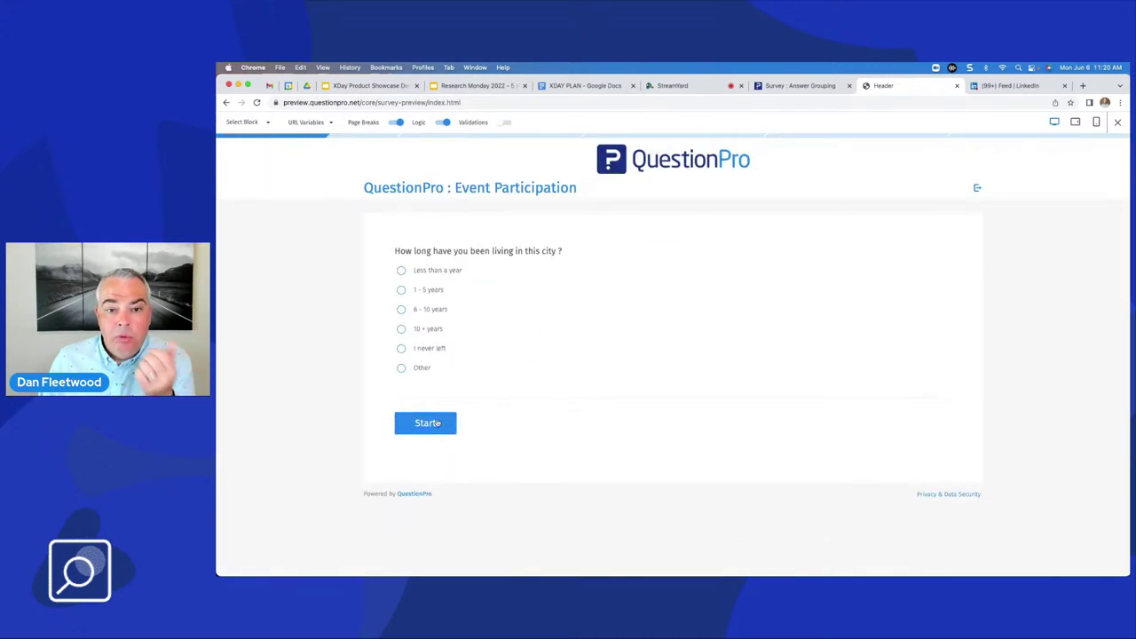
click(441, 431)
click(453, 406)
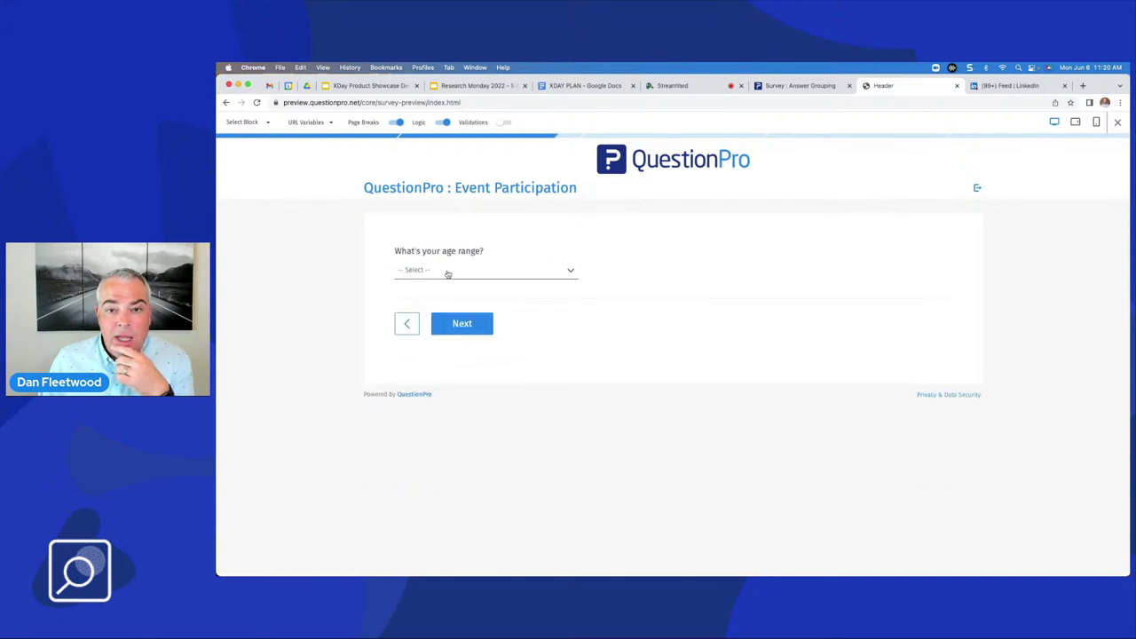
click(504, 123)
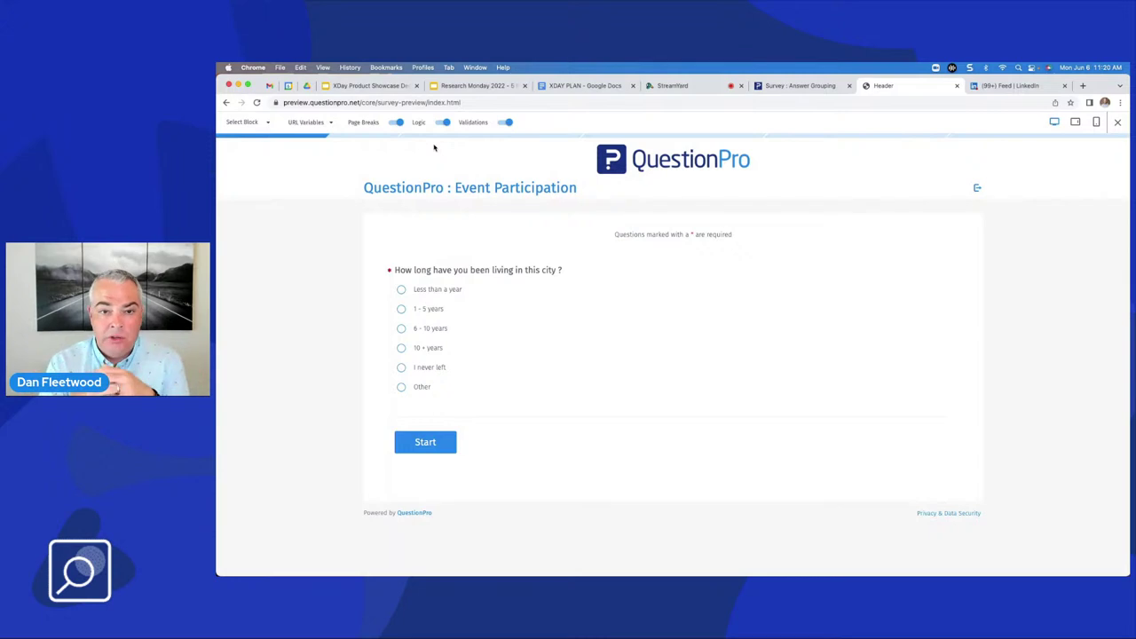
Step: Turn logic off in the survey preview, examine the questions shown without it, and turn logic back on
click(443, 122)
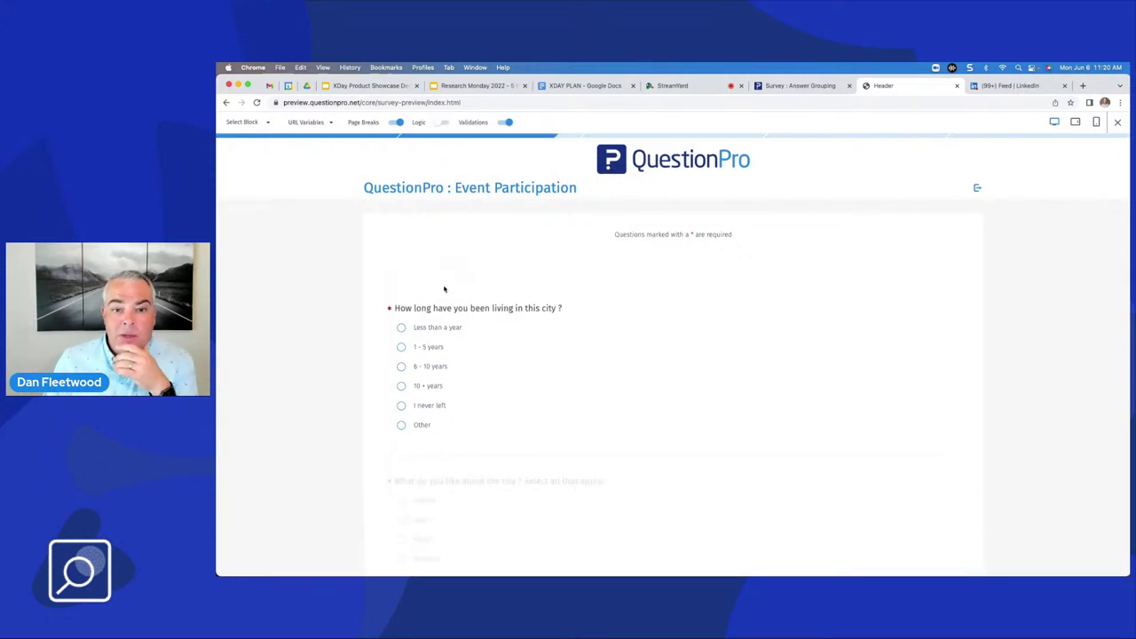
scroll(586, 390, down, 1)
scroll(585, 390, down, 3)
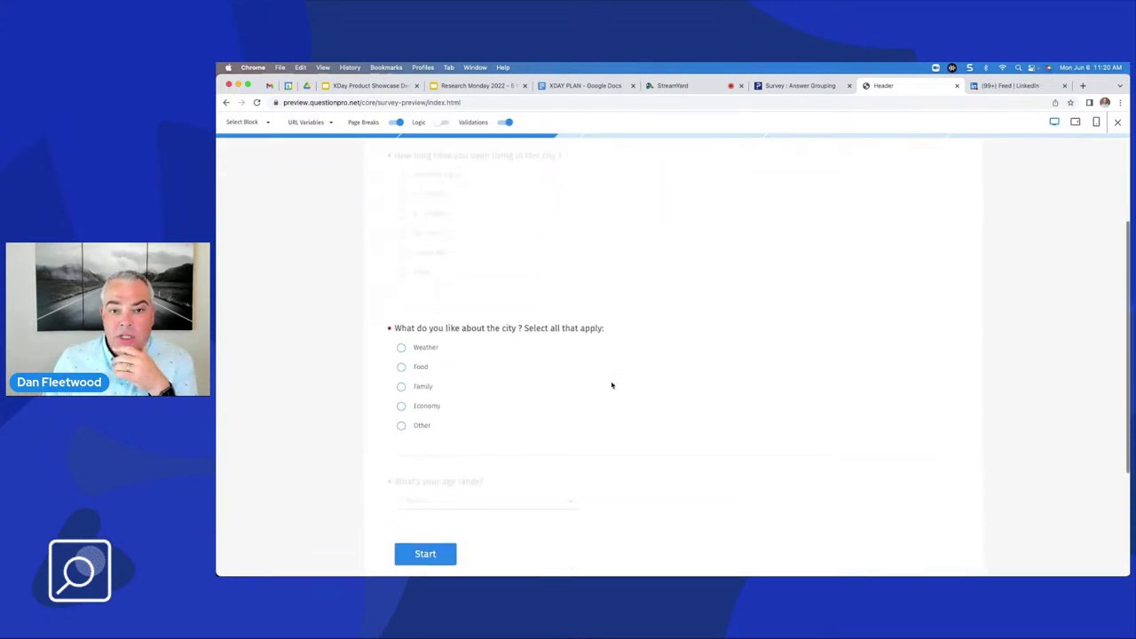
scroll(612, 385, up, 5)
click(442, 122)
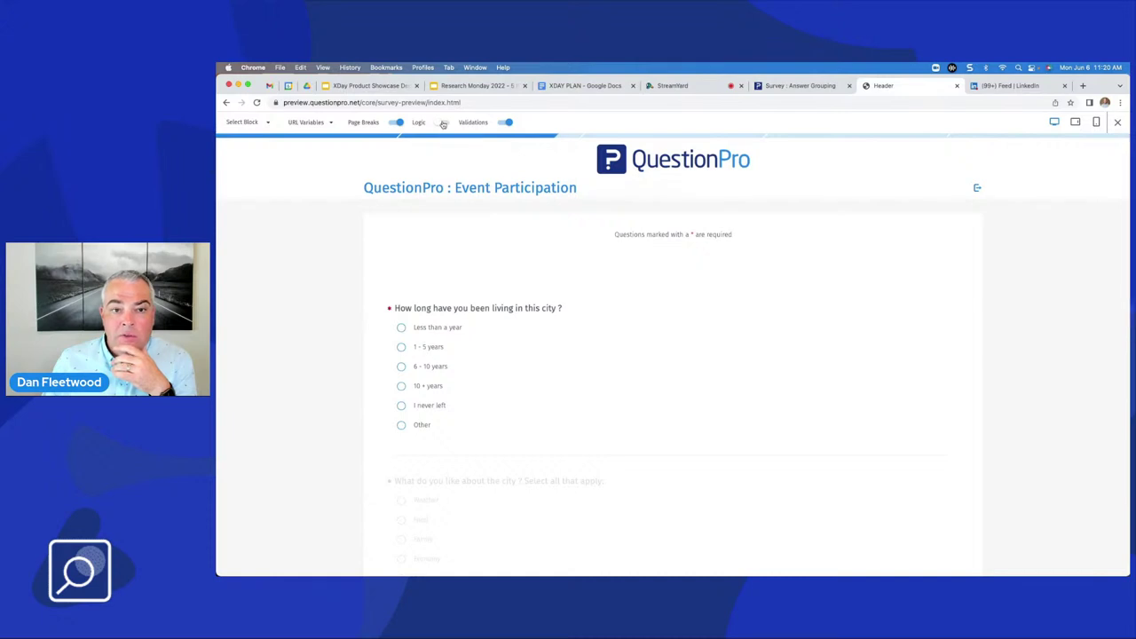
click(396, 123)
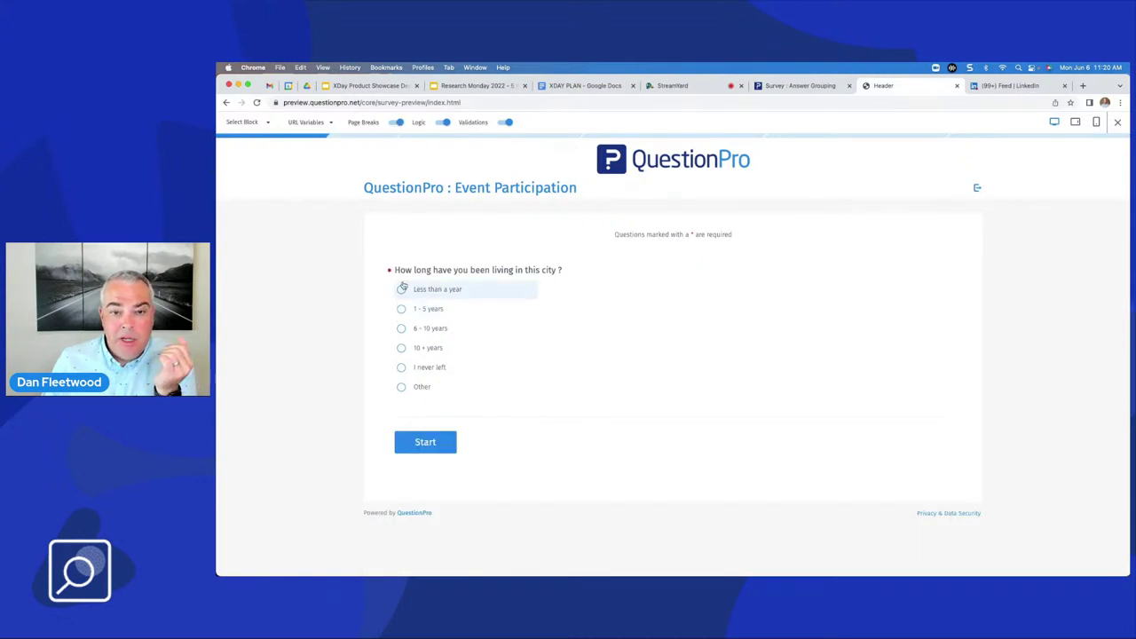
Step: Turn off logic, page breaks and validations in the preview and look through the entire survey on one page
click(443, 123)
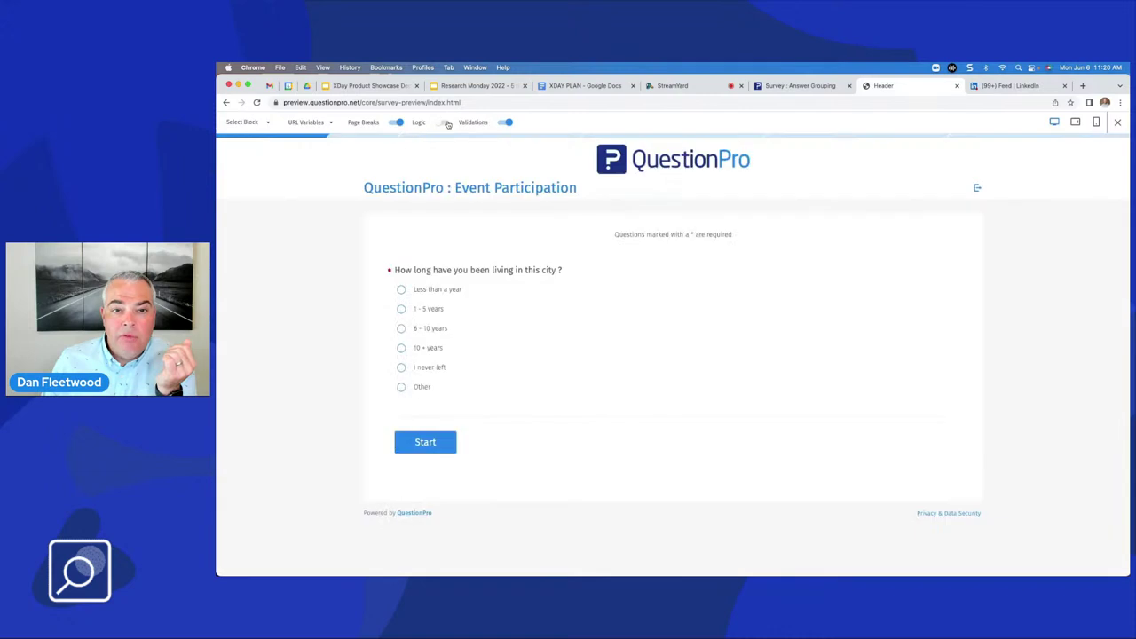
click(397, 122)
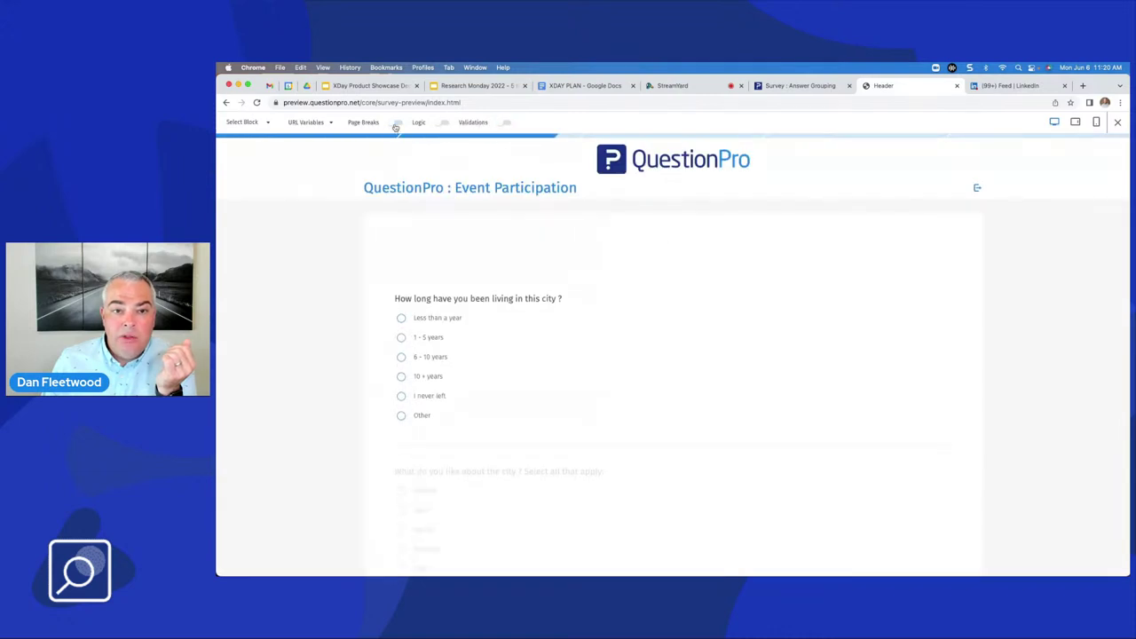
scroll(384, 261, down, 5)
scroll(381, 262, down, 10)
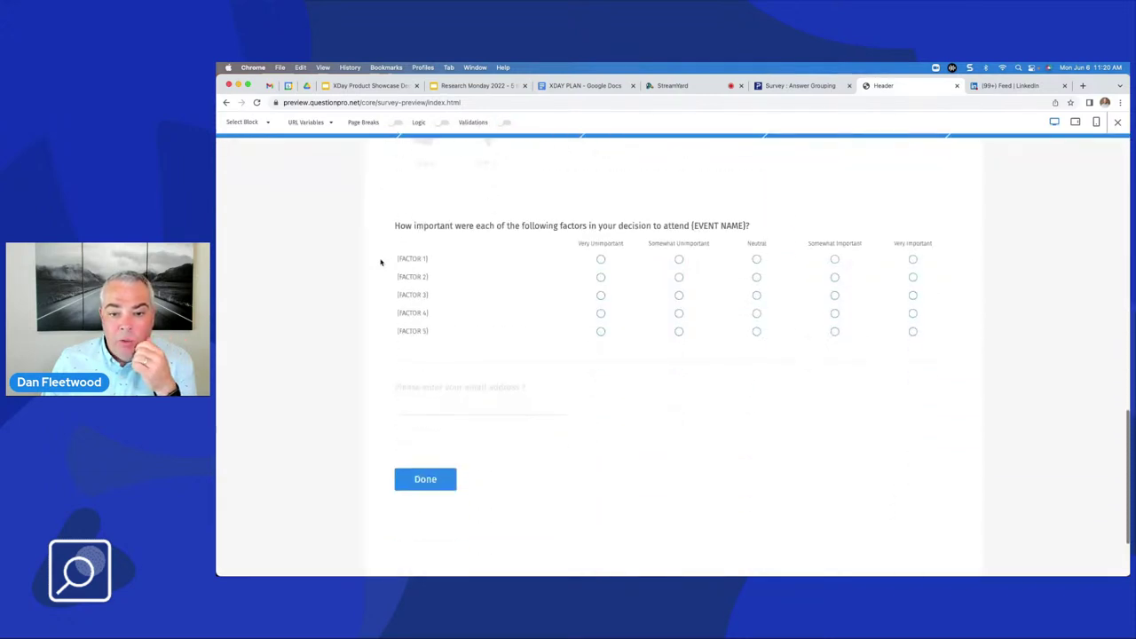
scroll(381, 262, up, 4)
scroll(381, 262, up, 8)
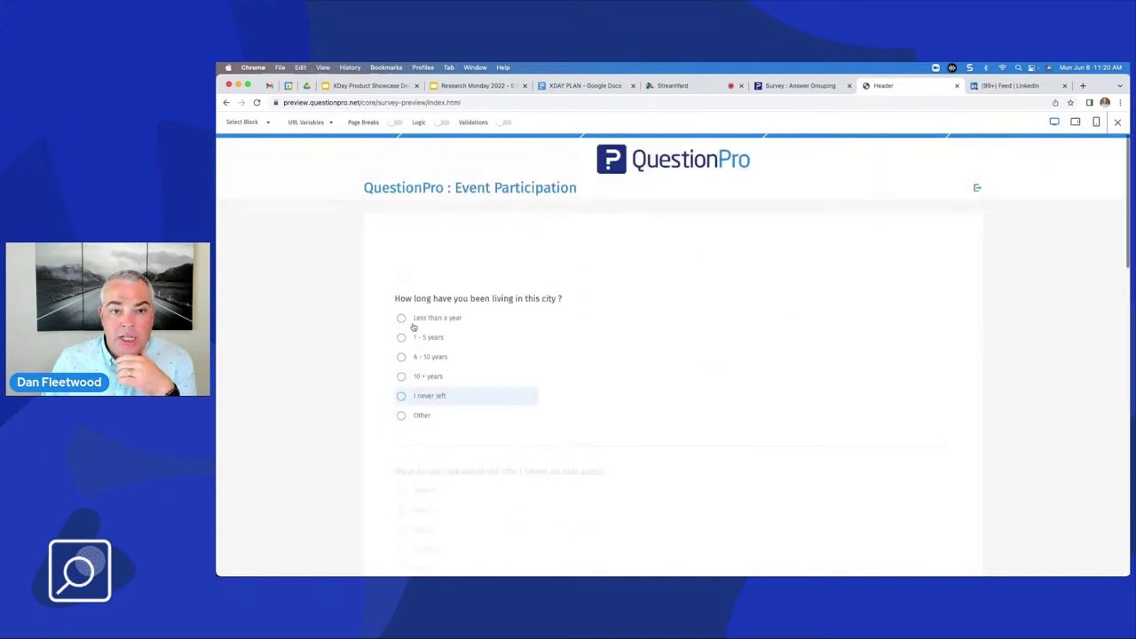
Step: Review the preview's block choices and URL variables, selecting Custom 3 as the first variable without giving it a value
click(244, 122)
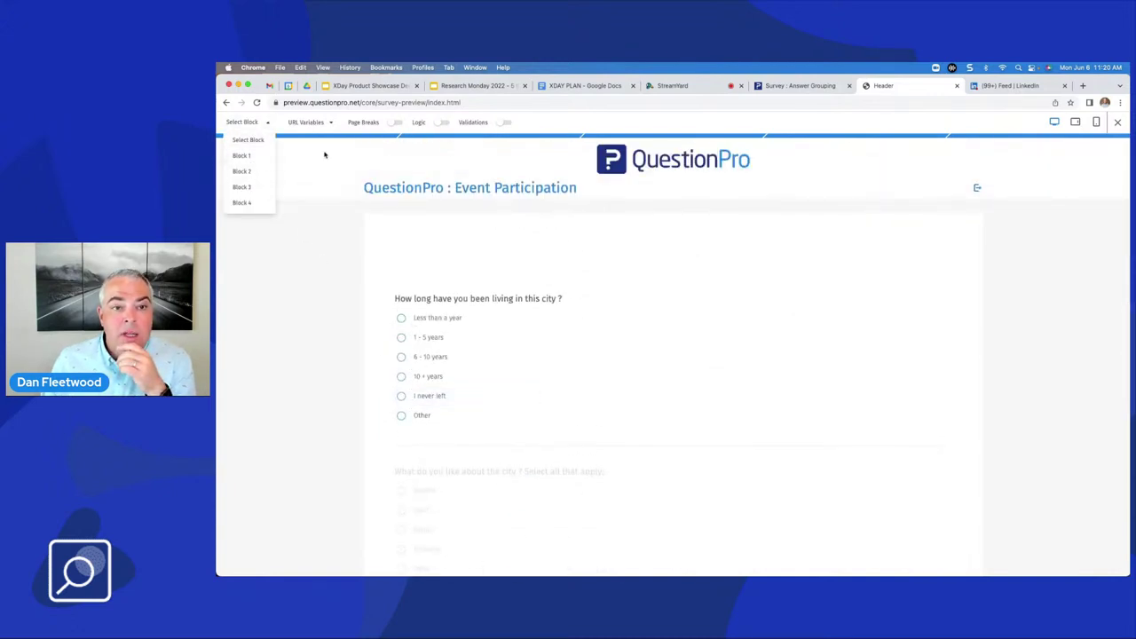
click(319, 123)
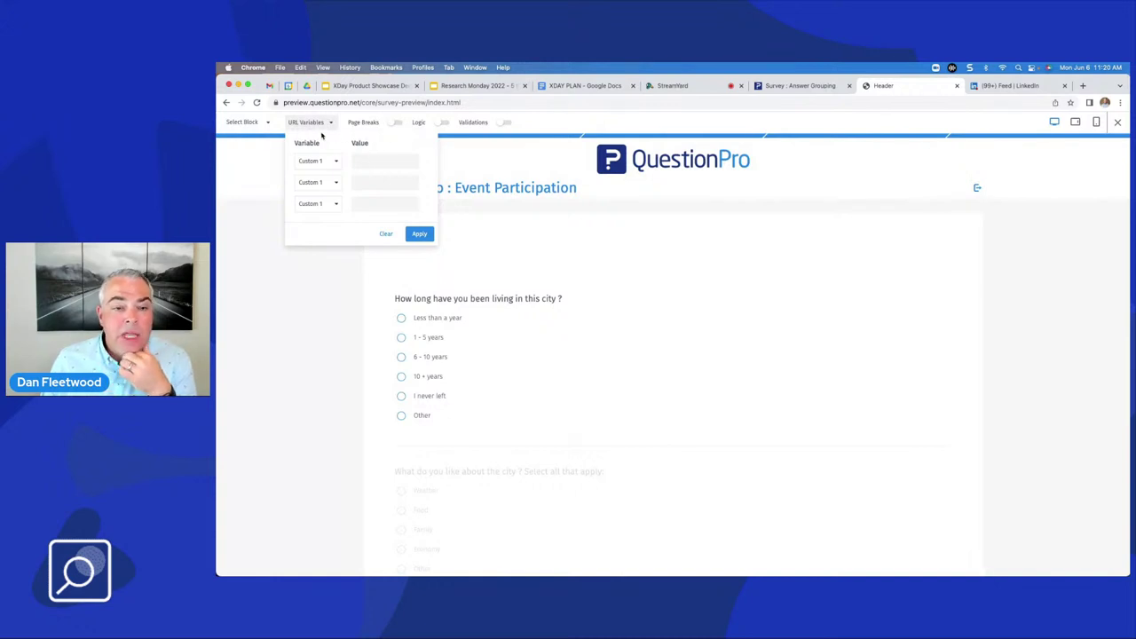
click(334, 163)
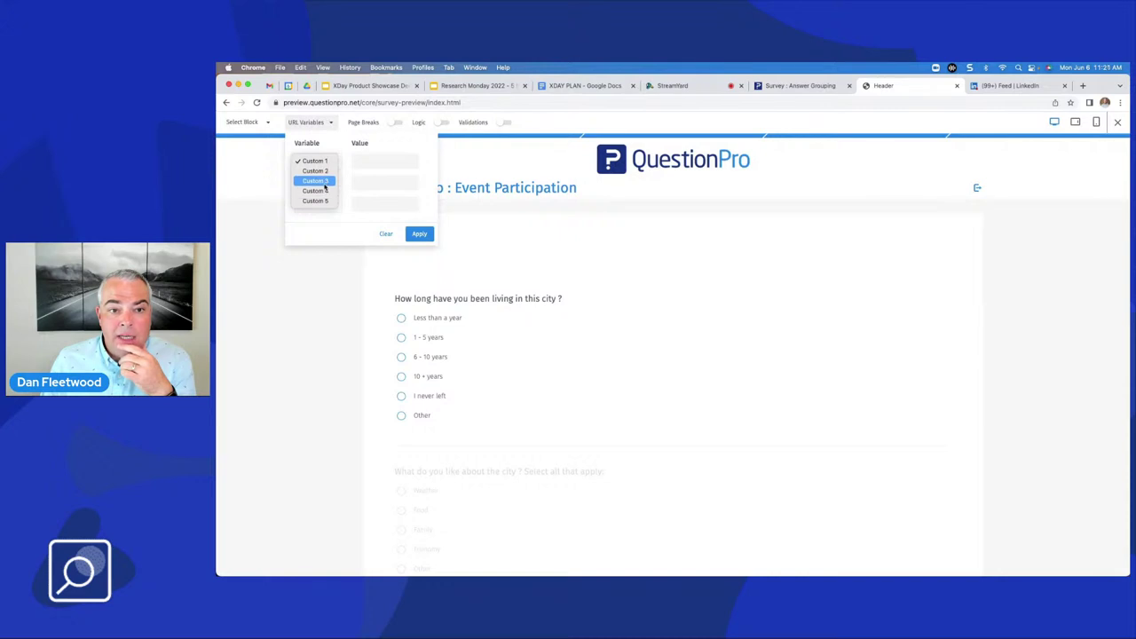
click(324, 182)
click(366, 163)
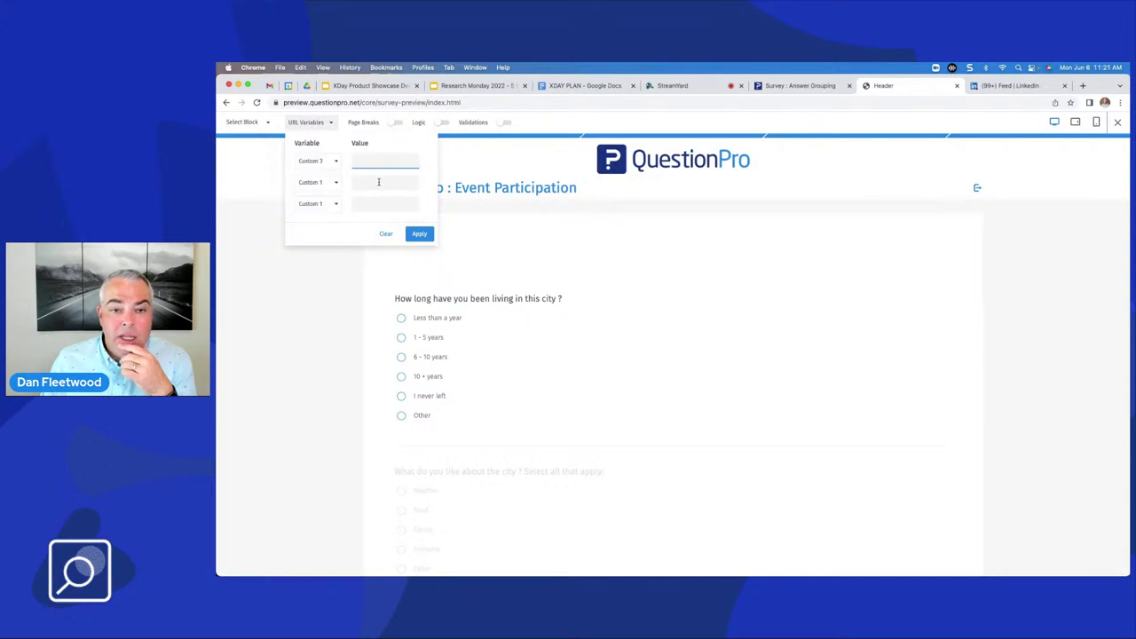
click(321, 282)
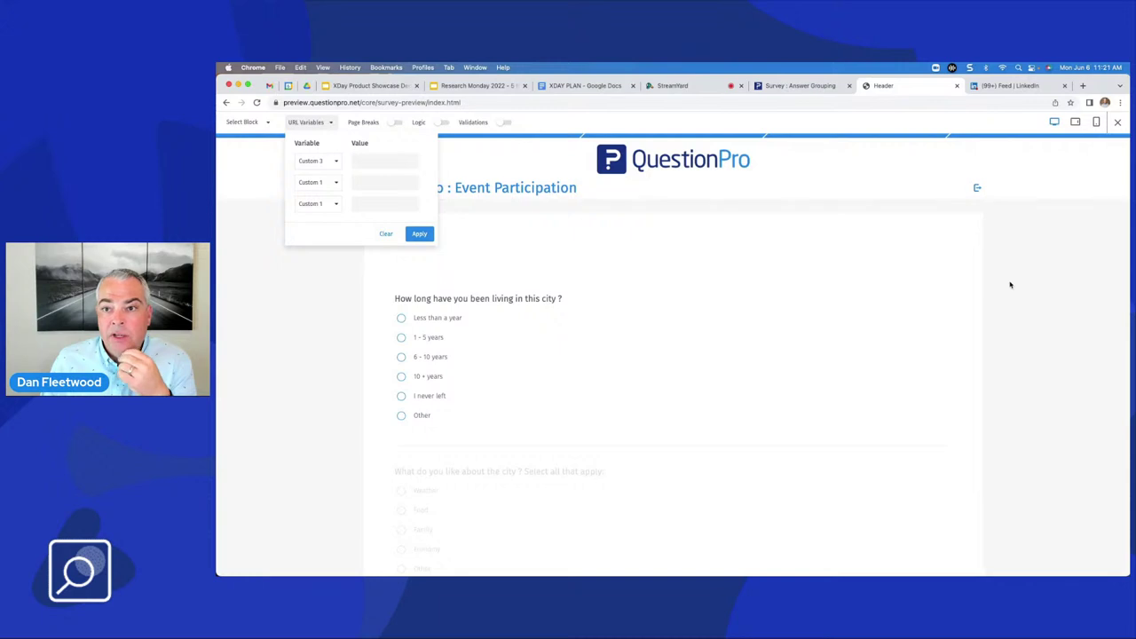
Step: Return to the survey workspace and open the Product or Service Review survey from the XDay 2022 folder
click(812, 85)
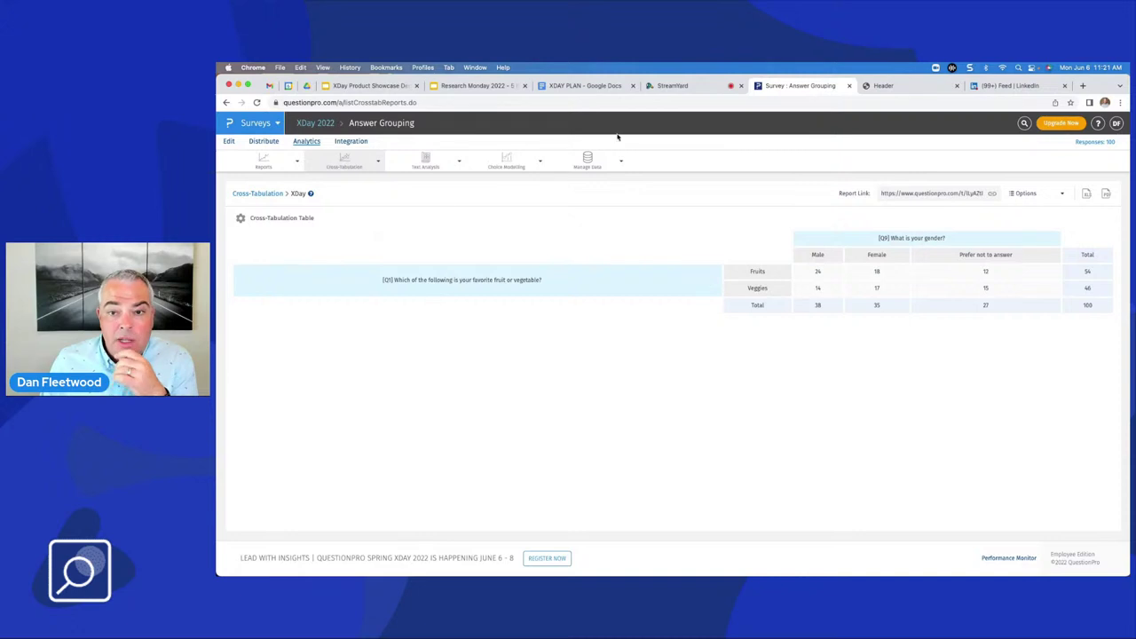
click(324, 124)
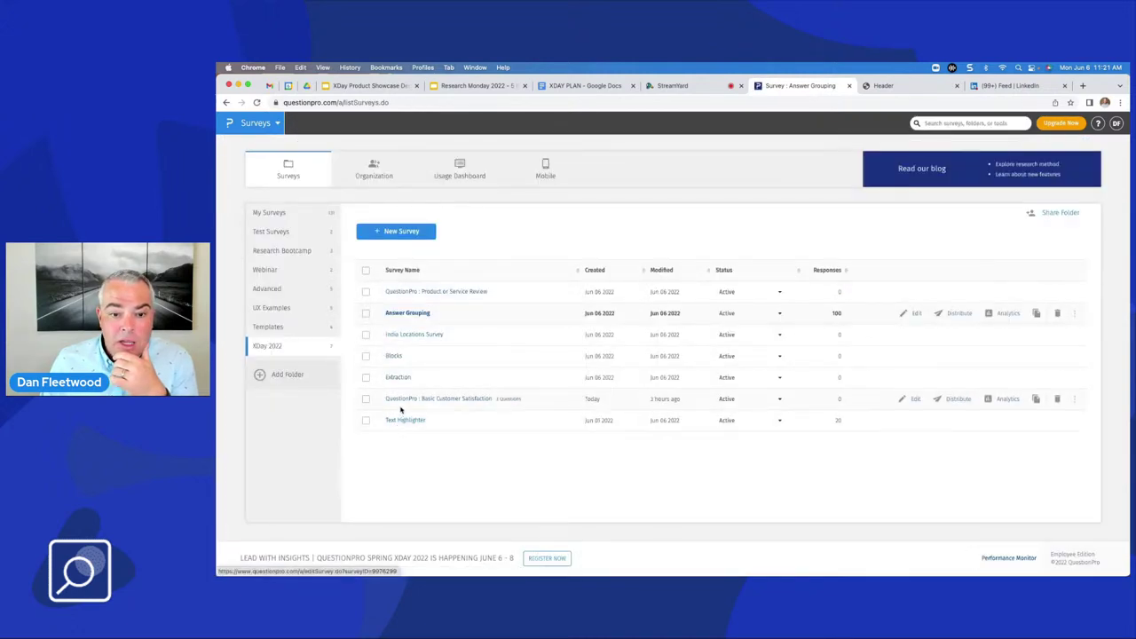
click(451, 293)
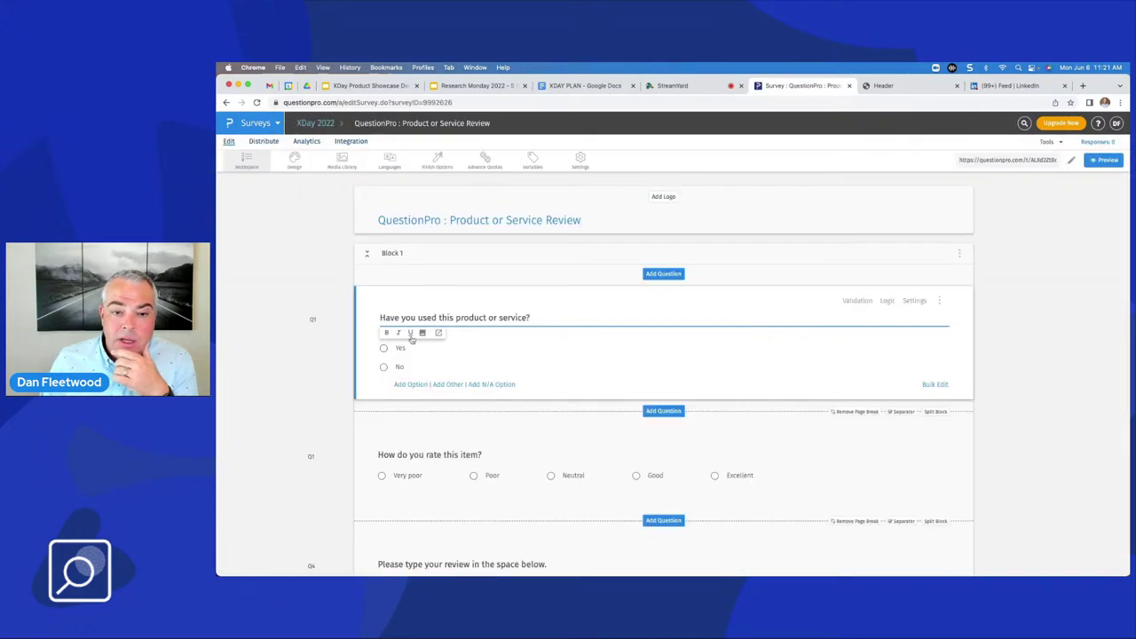
scroll(412, 314, down, 3)
scroll(381, 231, up, 3)
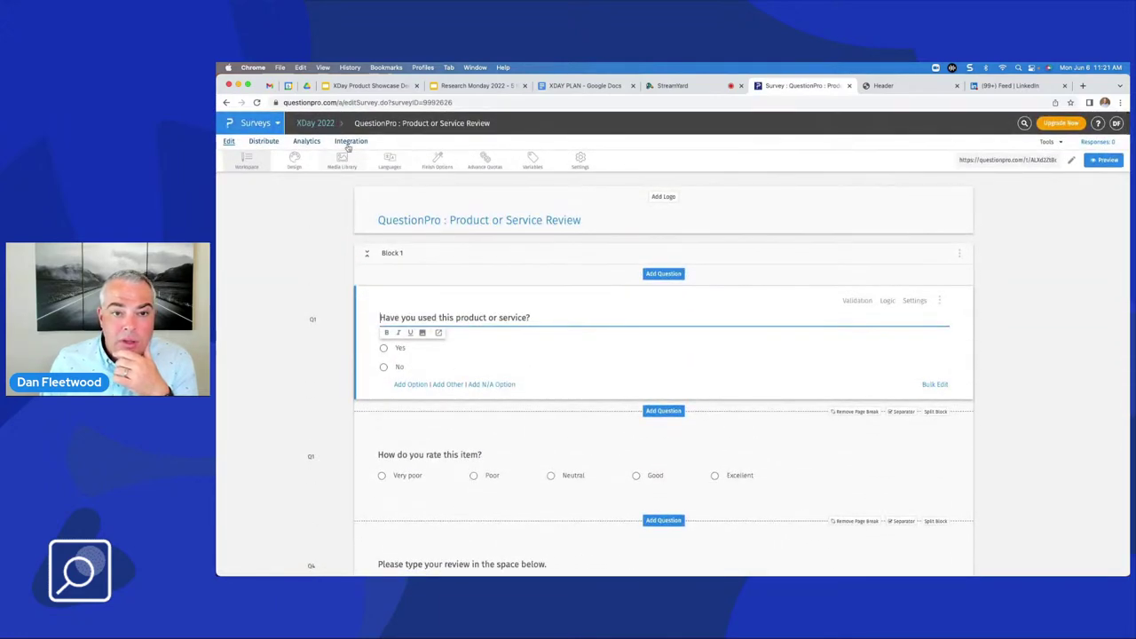
Step: Open the survey's Data Quality settings and examine the checks, including the actions available for One Word Answers
click(307, 142)
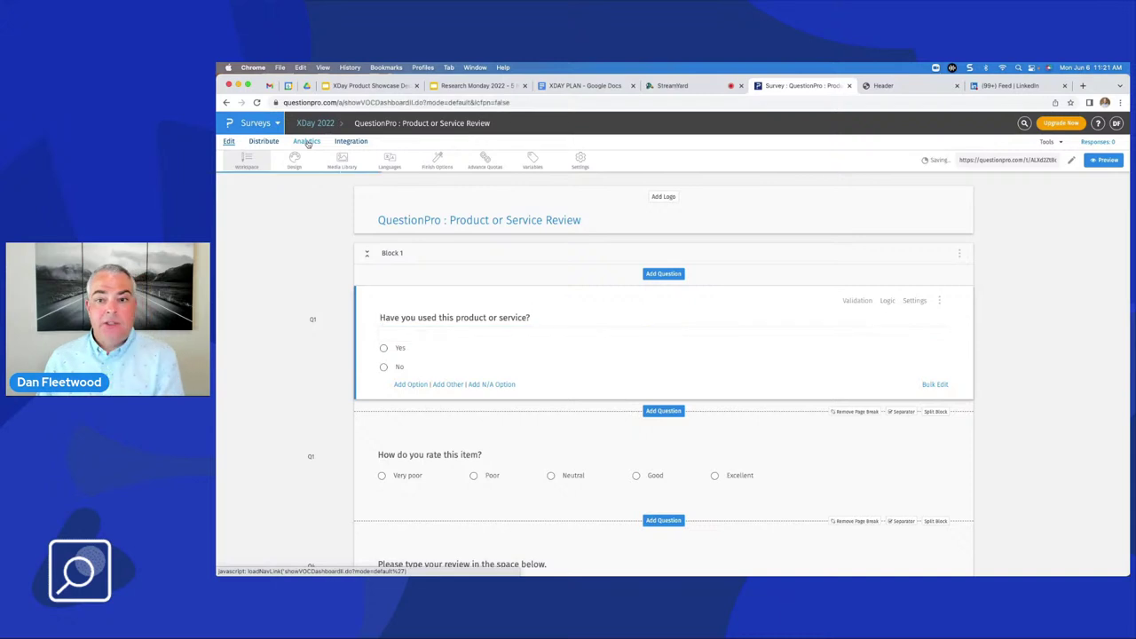
mouse_move(577, 161)
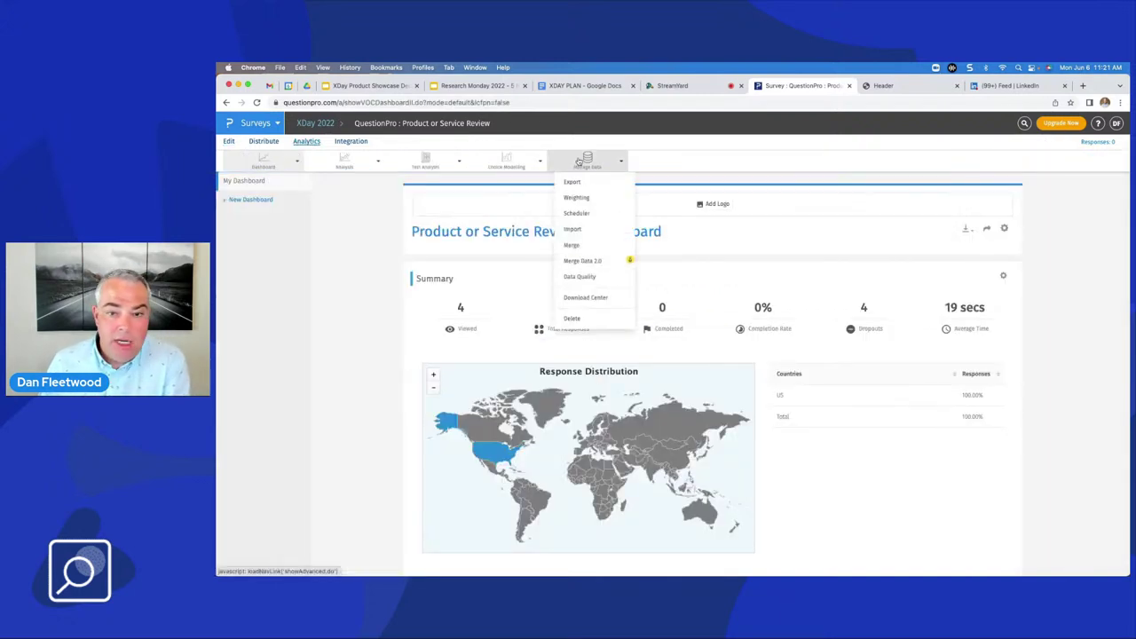
click(584, 276)
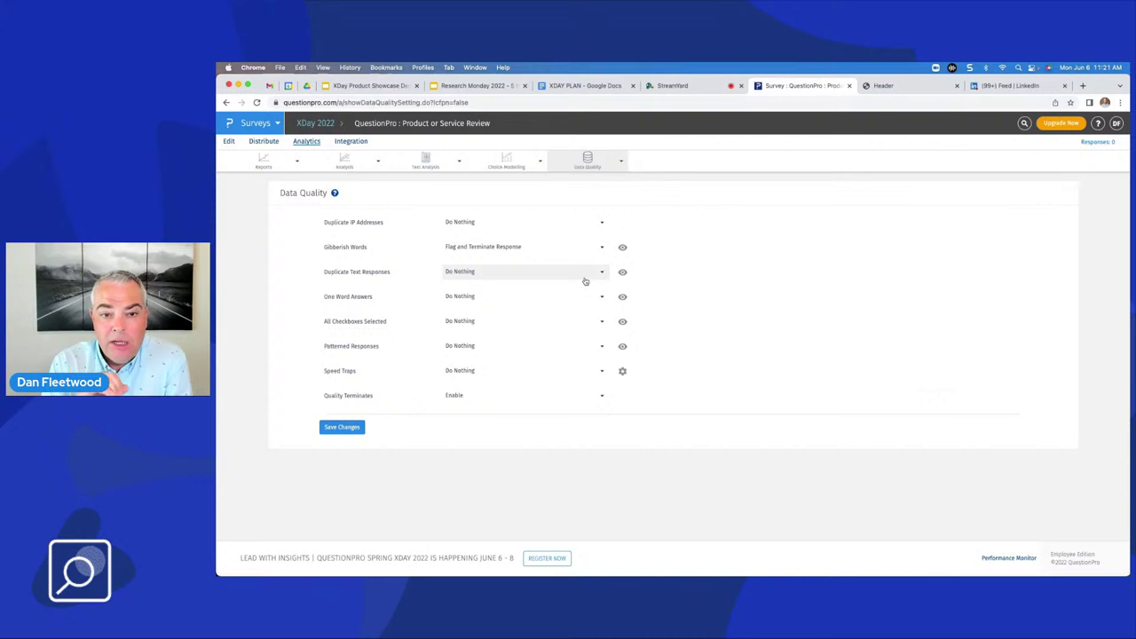
drag(323, 222, 361, 224)
click(361, 223)
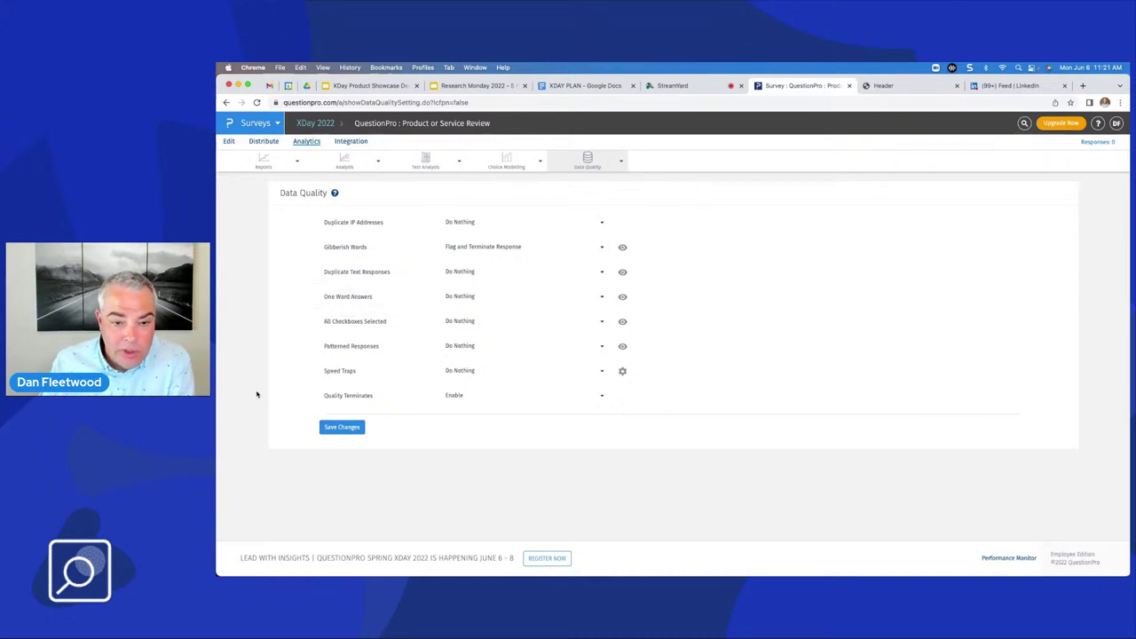
click(529, 296)
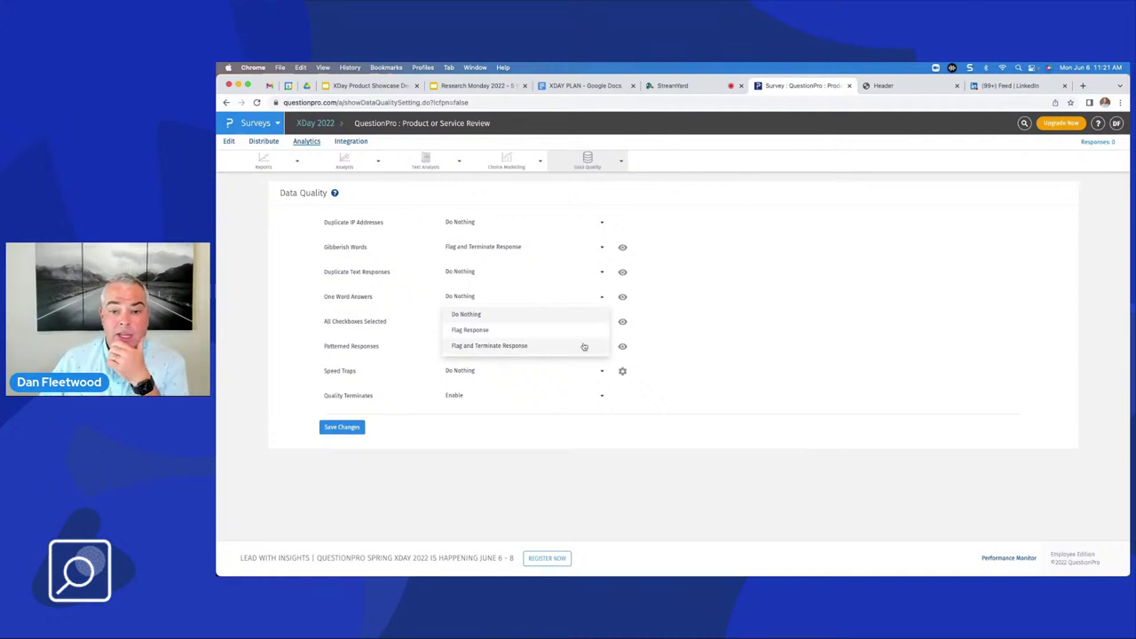
click(665, 345)
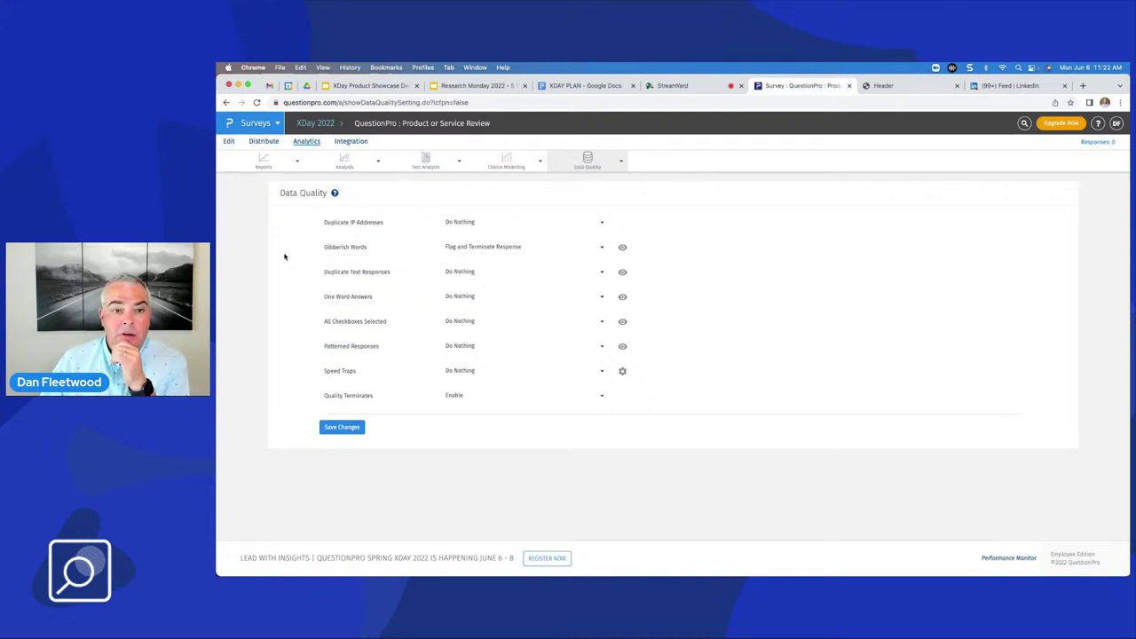
Step: Return to the survey editor, copy the Product or Service Review survey link, and open it in a new browser tab
click(229, 141)
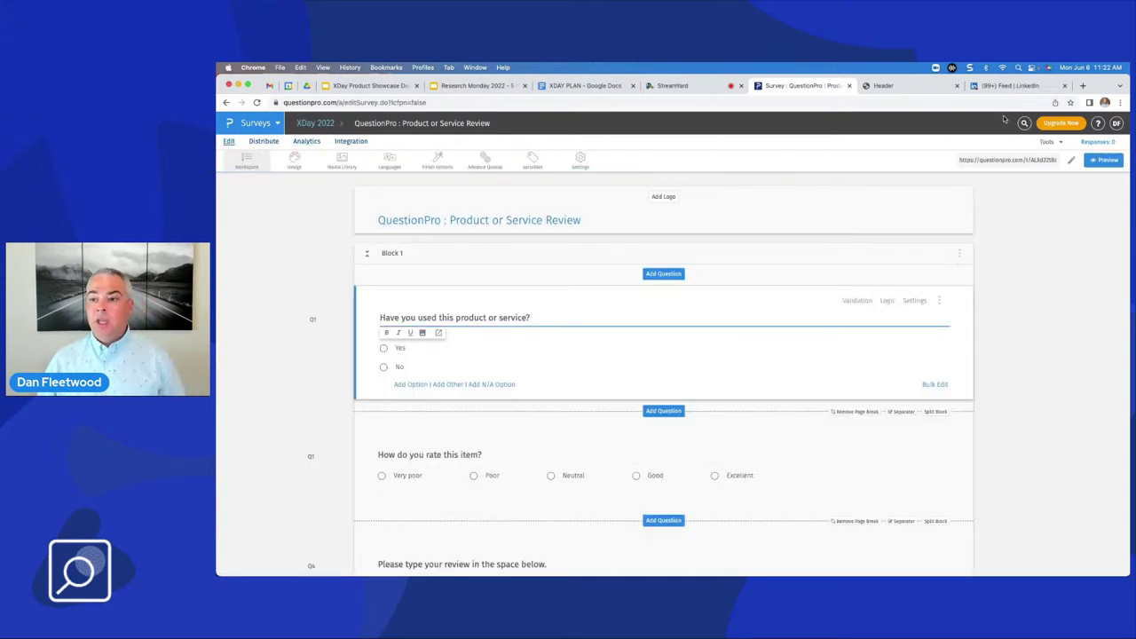
click(1007, 160)
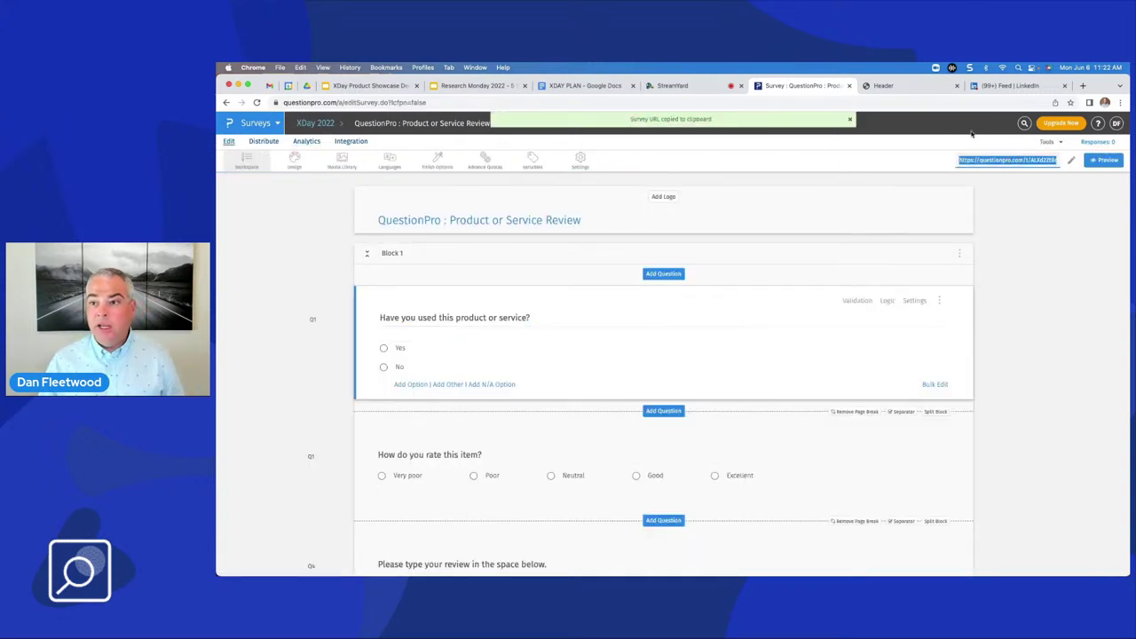
click(1081, 85)
key(super+v)
key(Return)
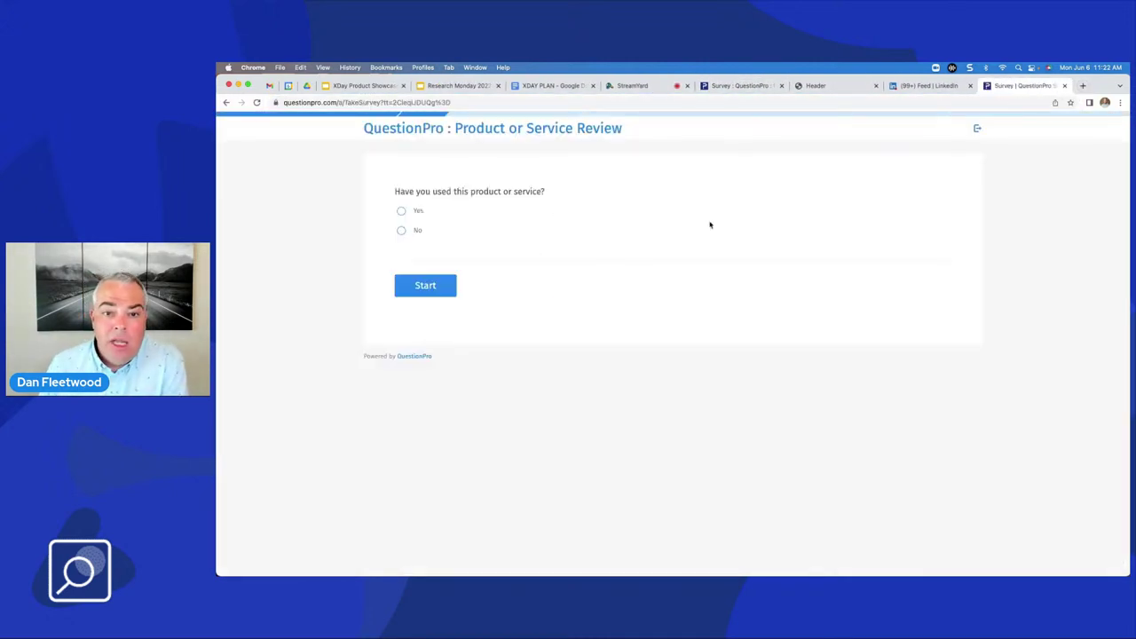
Step: Answer the live survey with Yes and Good, enter the gibberish review "kljadf;nadsf;ads nf;kjads", and submit it
click(433, 213)
click(426, 286)
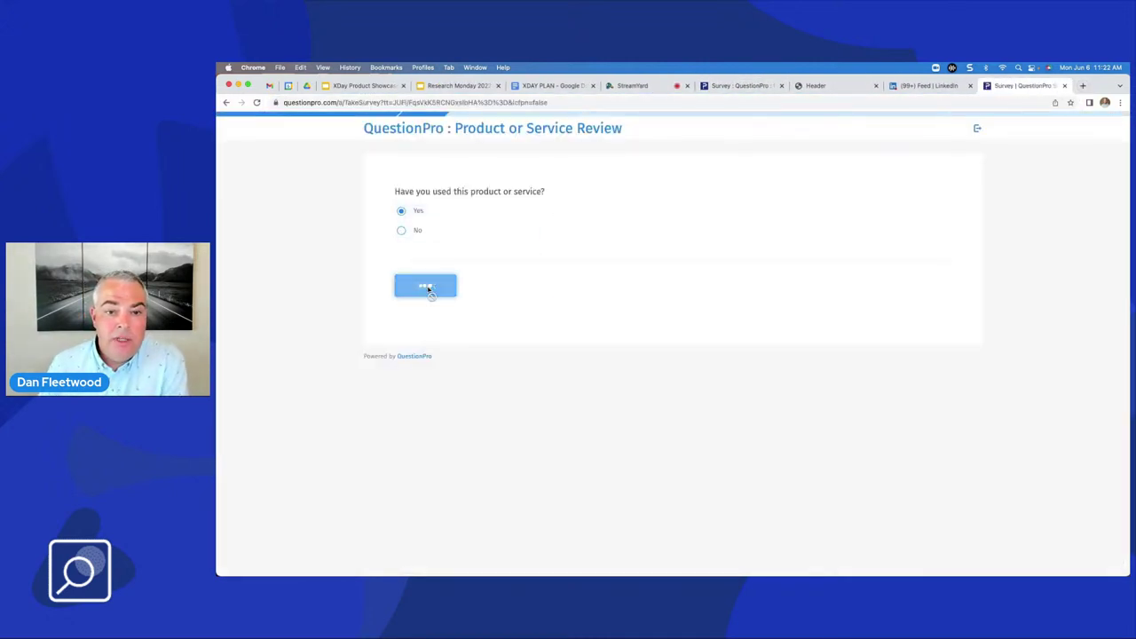
click(590, 211)
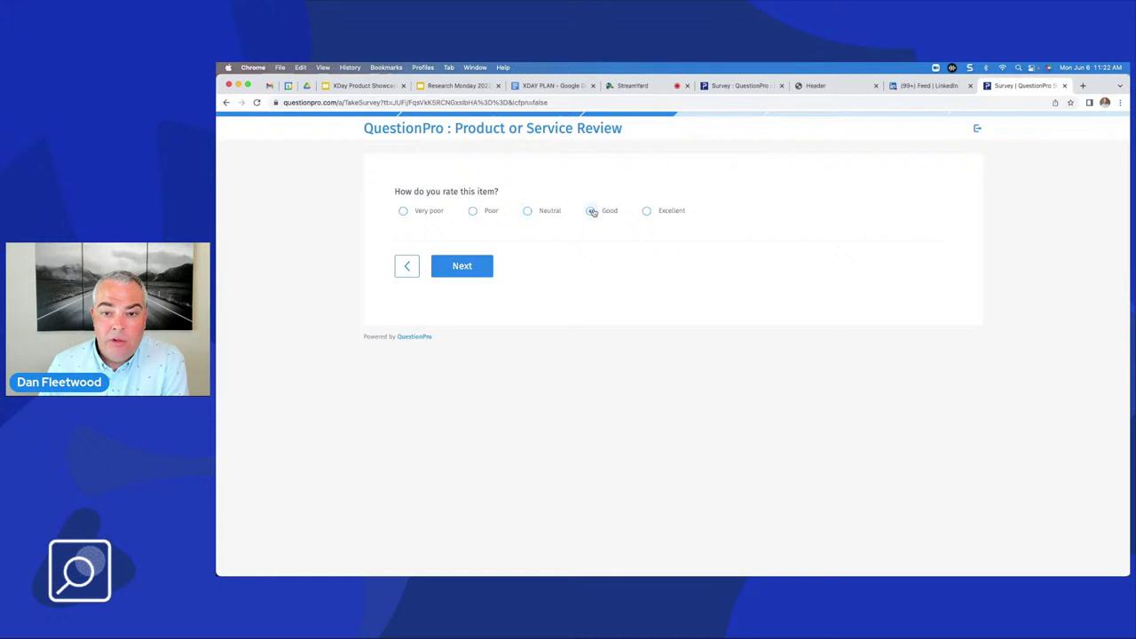
click(483, 268)
click(504, 225)
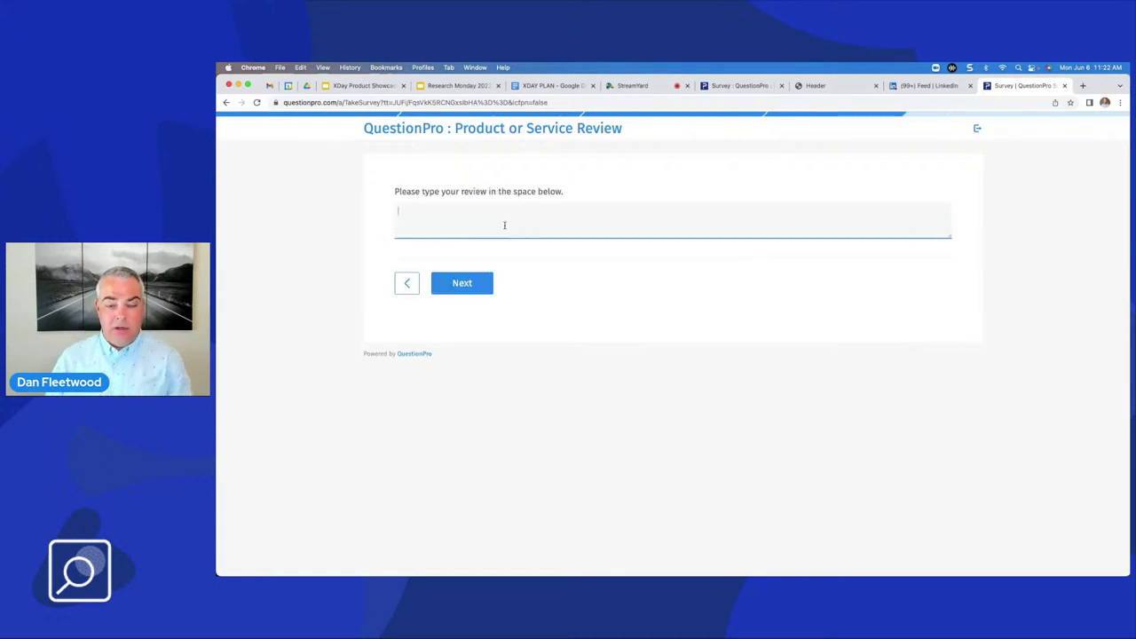
text(kljadf;nadsf;ads nf;kjads)
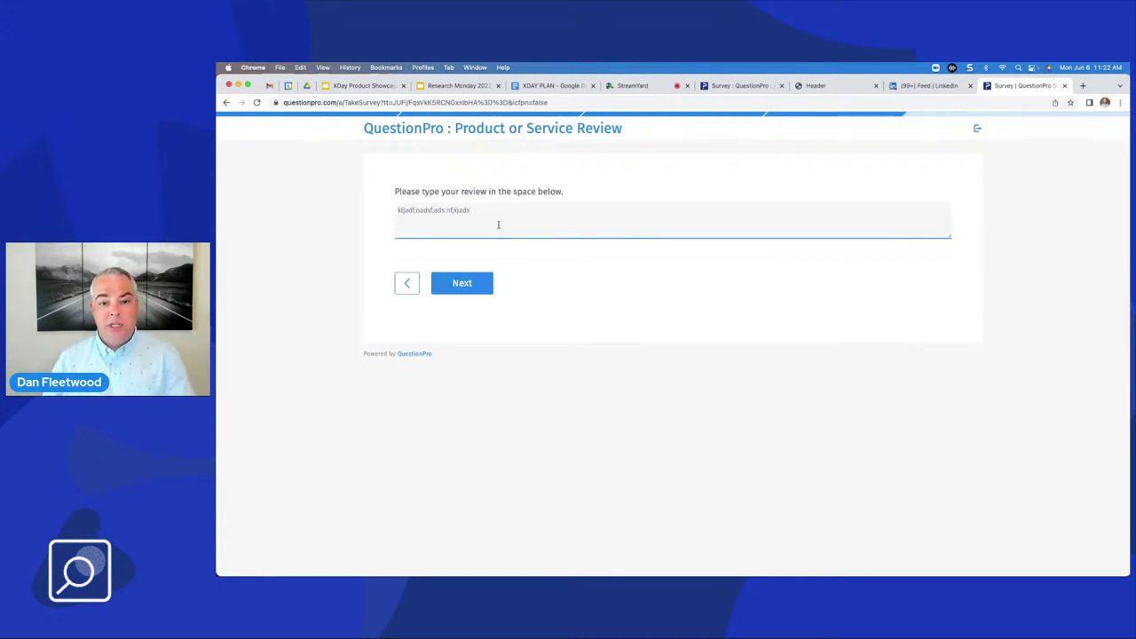
click(482, 283)
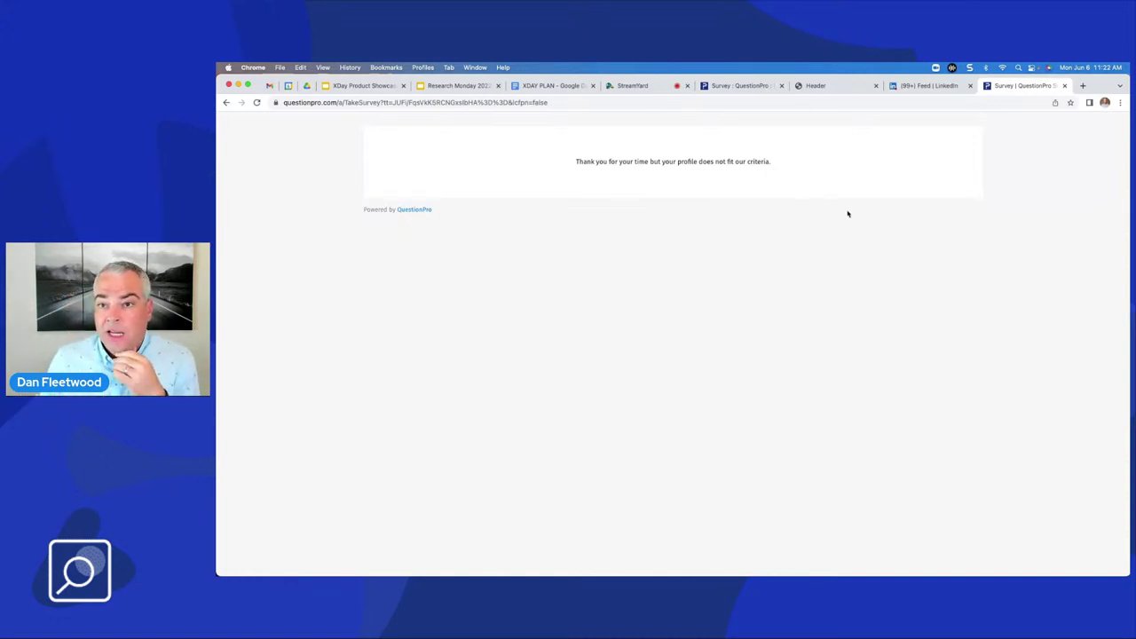
Step: Return to the survey workspace, open the Text Highlighter survey from the XDay 2022 folder, and preview it
click(741, 90)
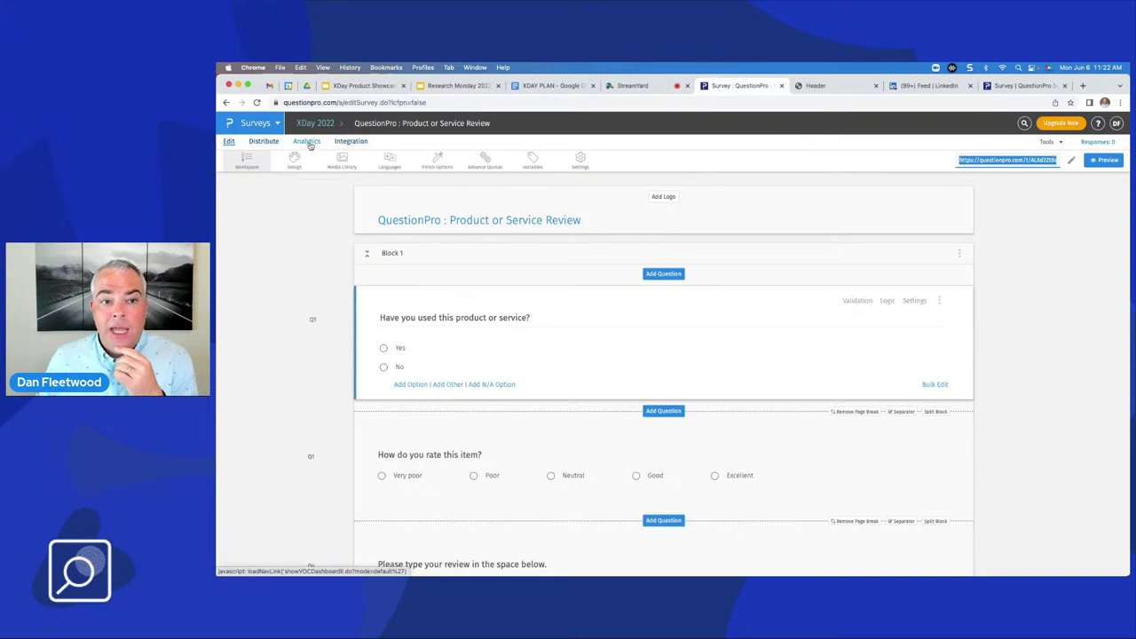
click(259, 144)
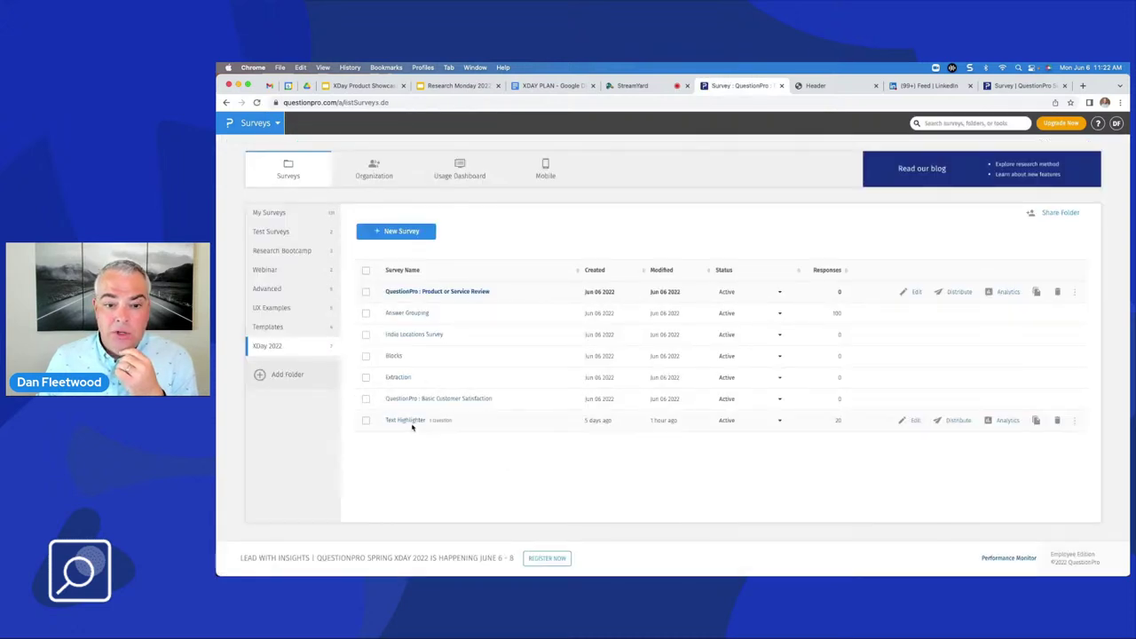
click(410, 423)
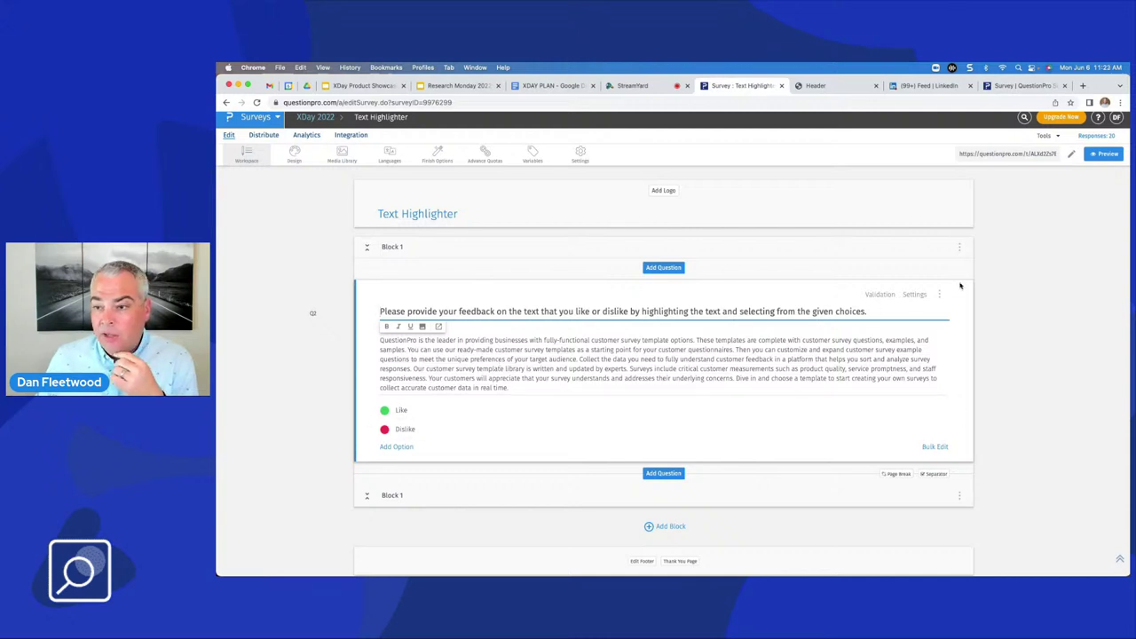
click(1105, 155)
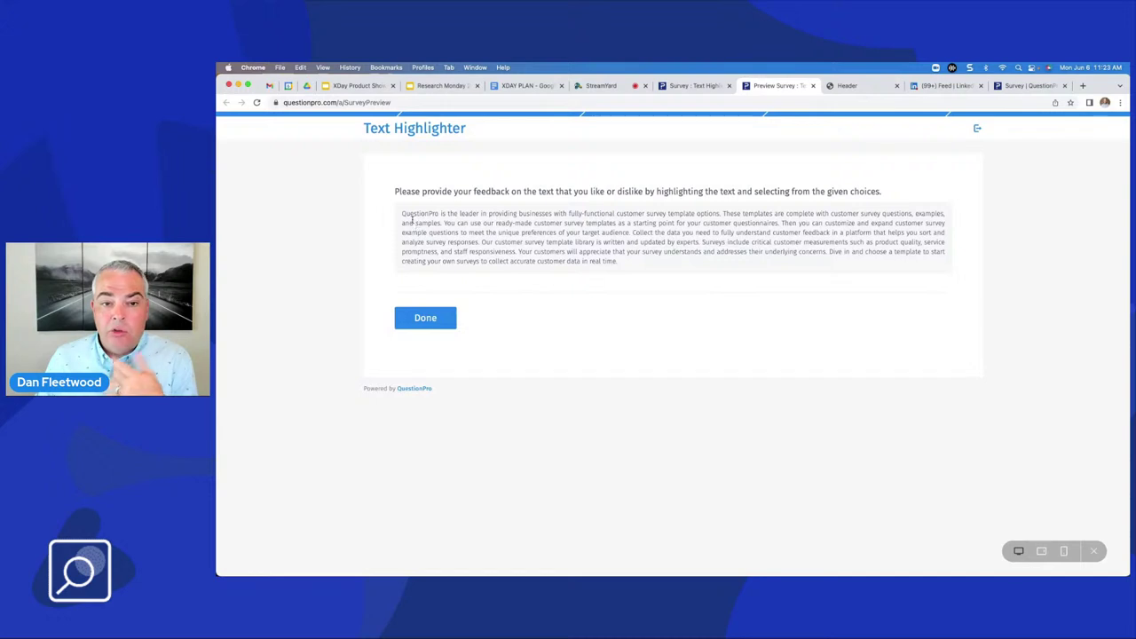
Step: Highlight the passage's opening words through "customer survey template", mark them Like, and save the comment "Really like the wording here."
drag(402, 214, 697, 214)
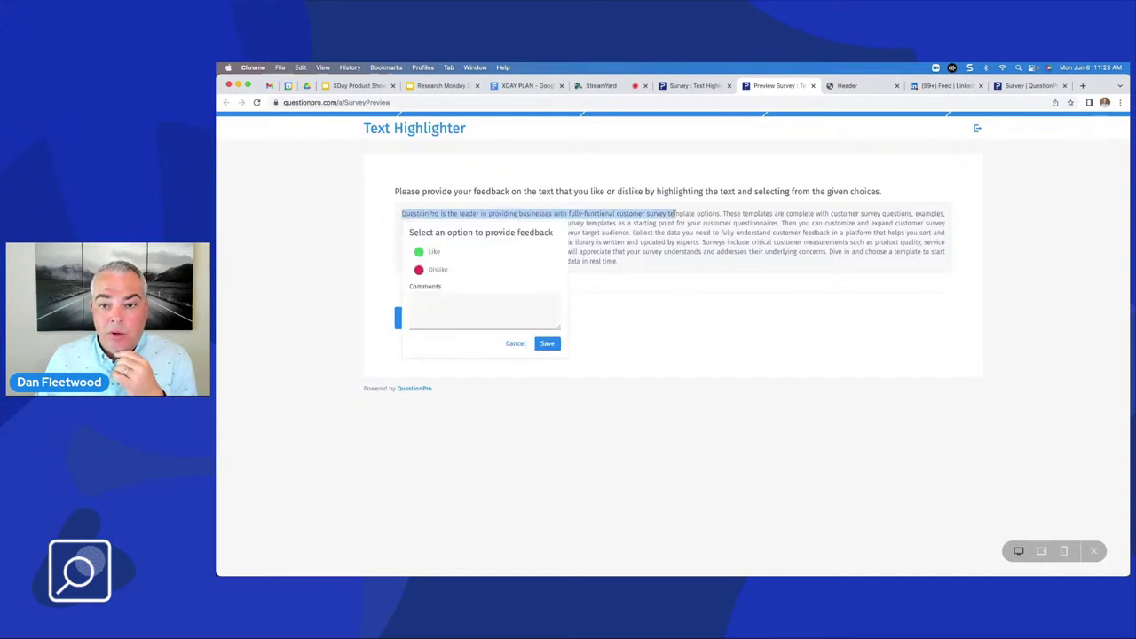
click(434, 251)
click(466, 294)
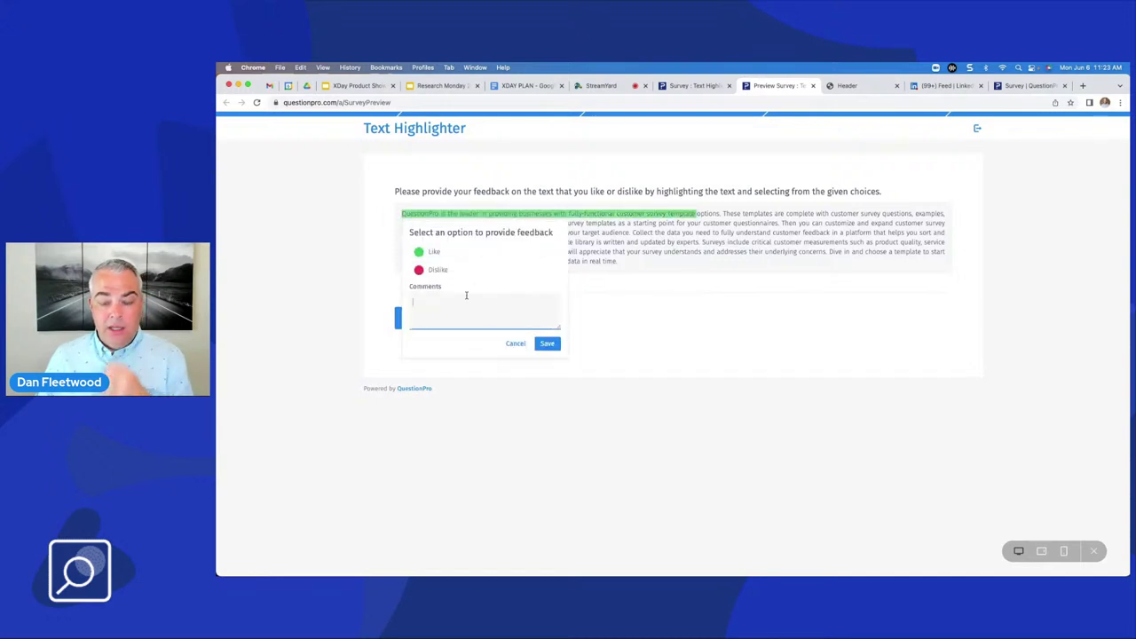
text(Really like the wording here.)
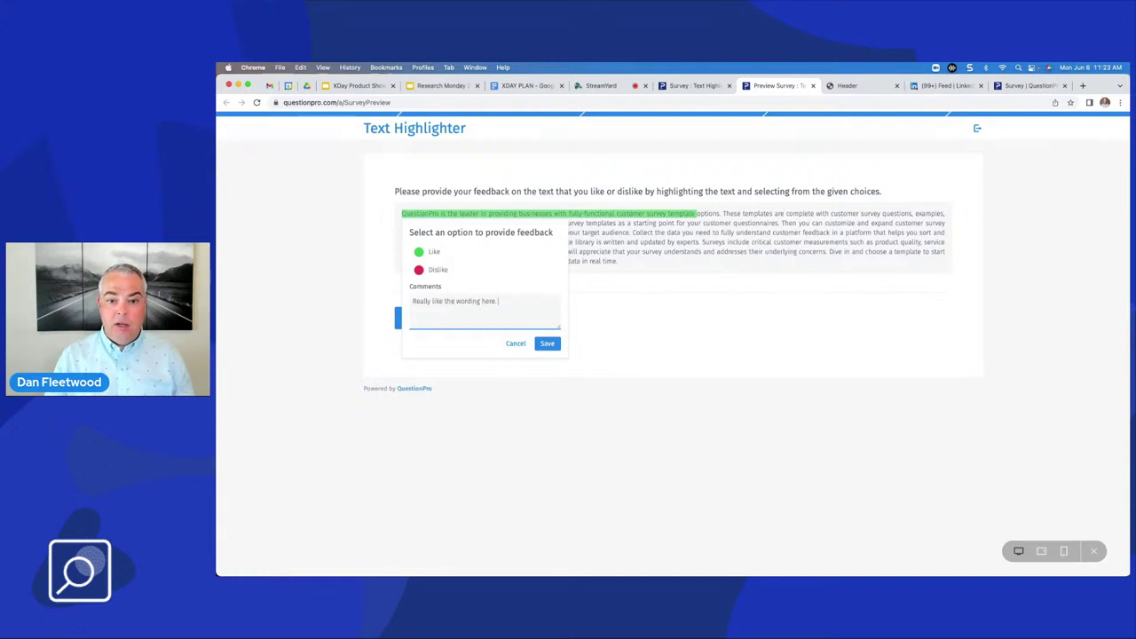
click(547, 344)
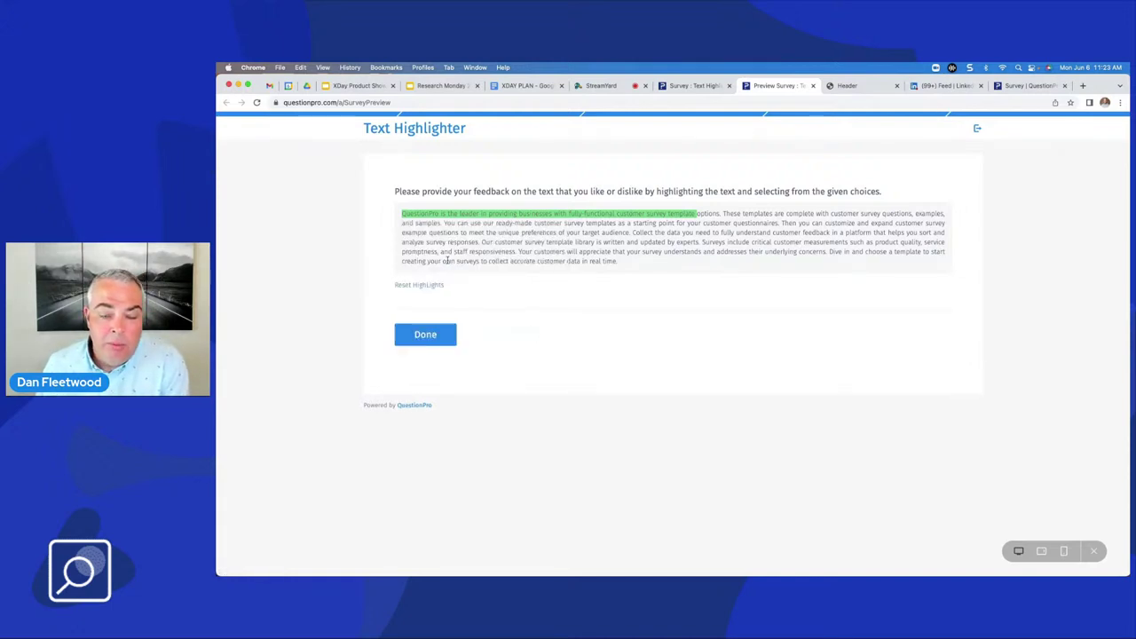
Step: Mark "Our customer survey template library is written" as Dislike with the comment "Needs to be rewritten", save it, and submit the survey
drag(481, 242, 623, 242)
click(537, 302)
click(536, 335)
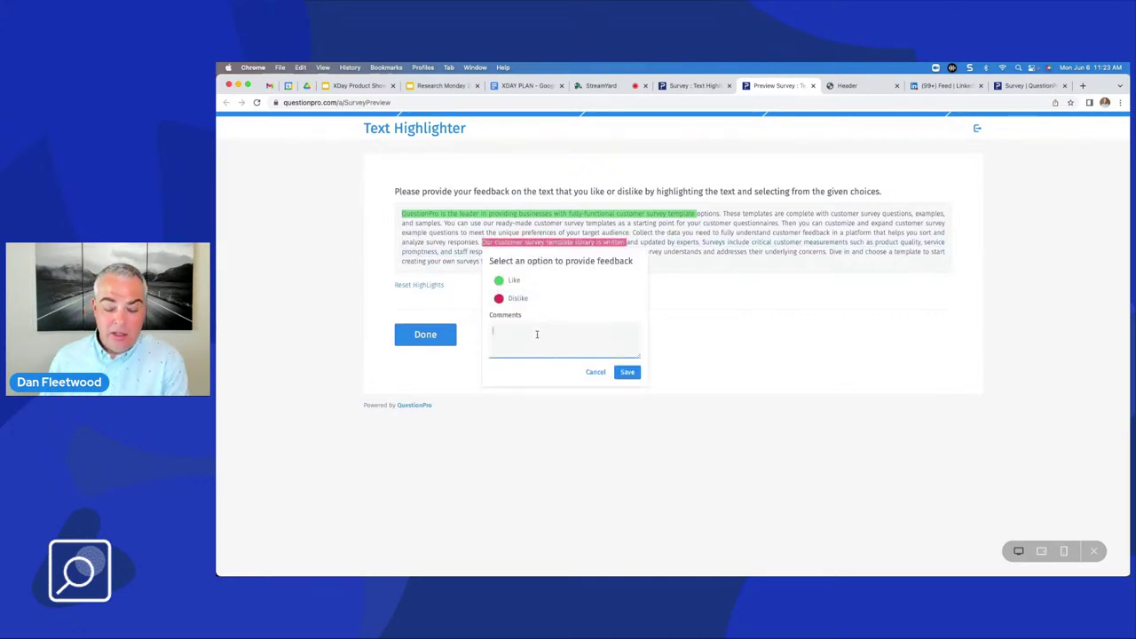
text(Needs to )
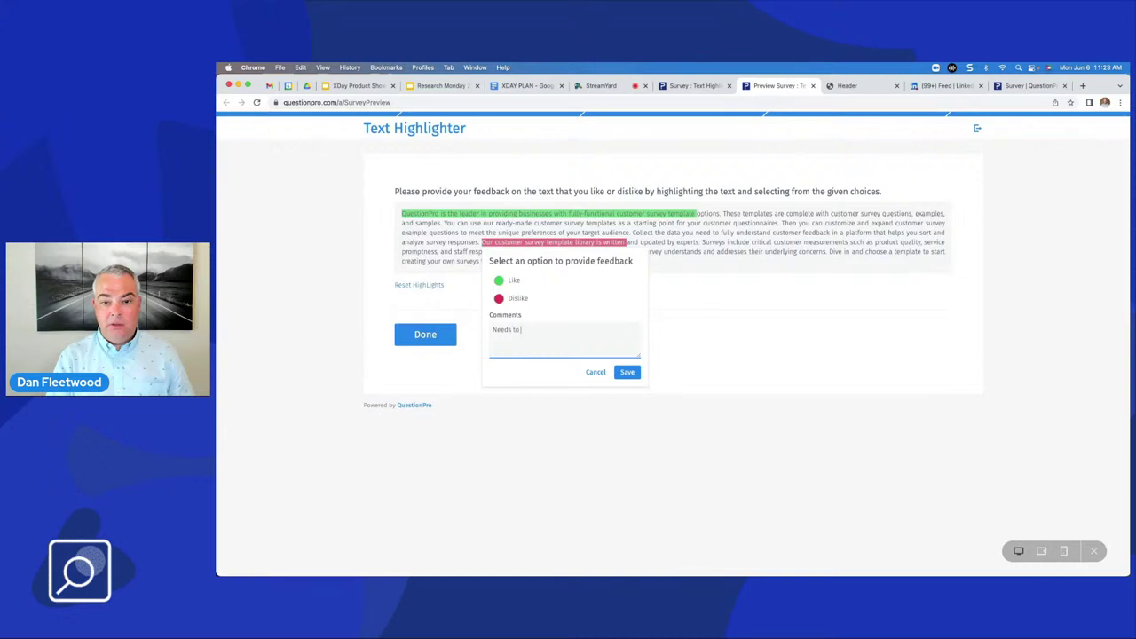
text(be rewritten)
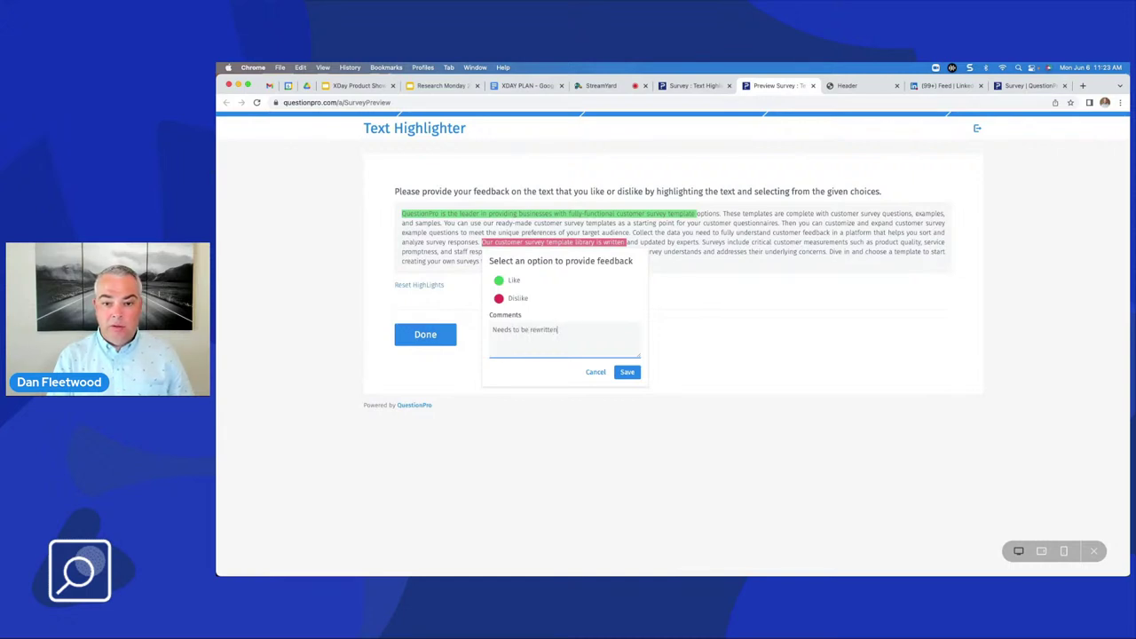
click(626, 372)
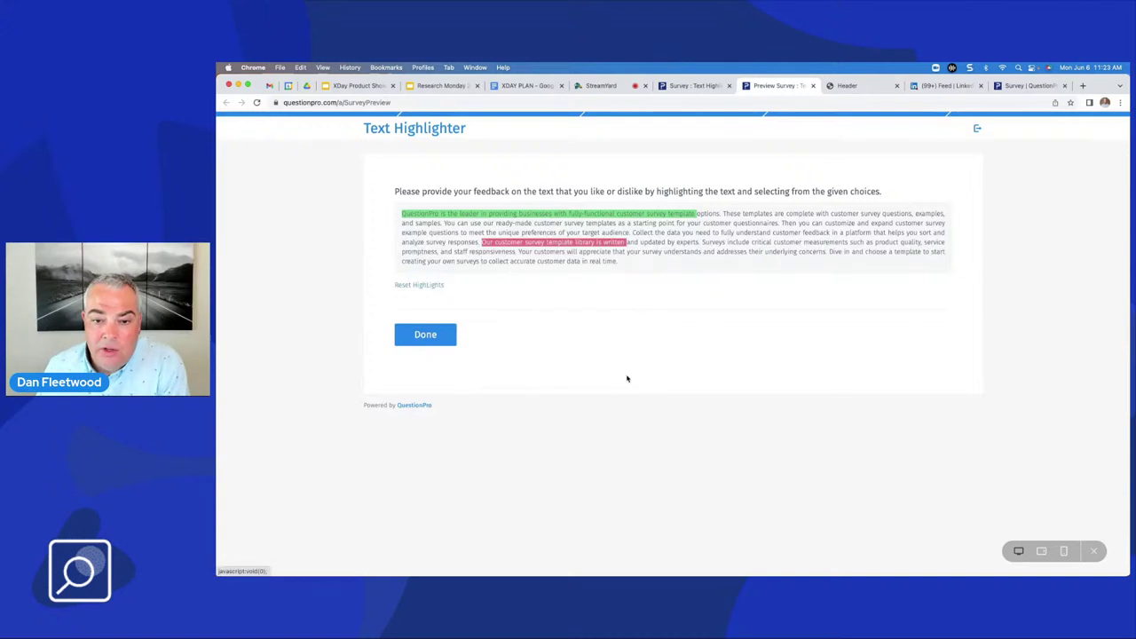
click(412, 340)
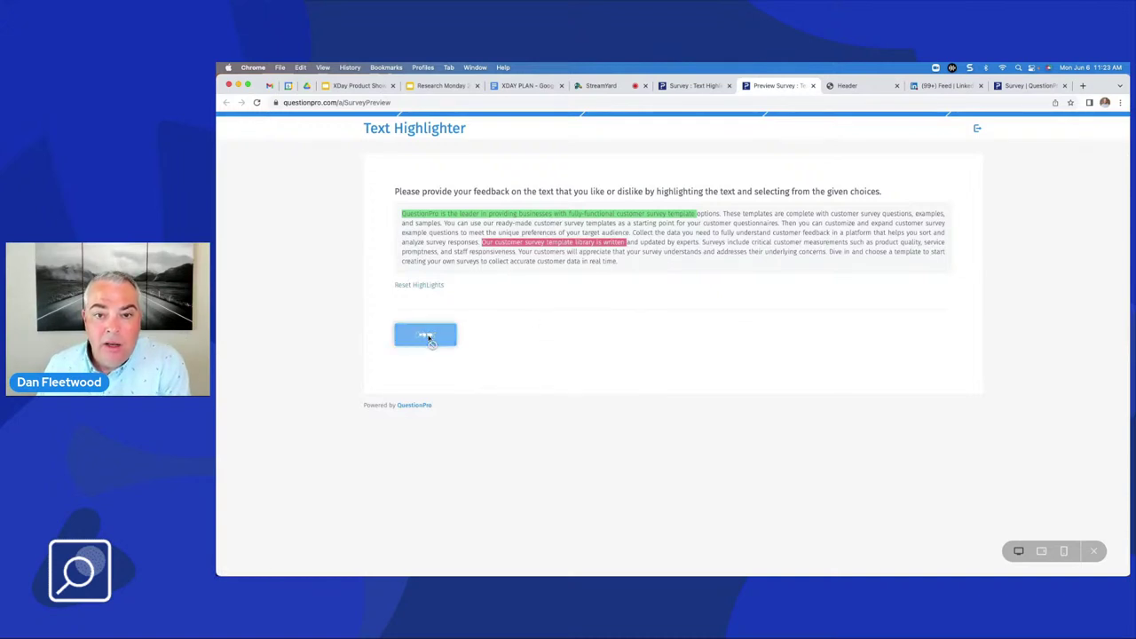
Step: Close the preview and open the Text Highlighter analysis report for the survey's feedback question
click(812, 86)
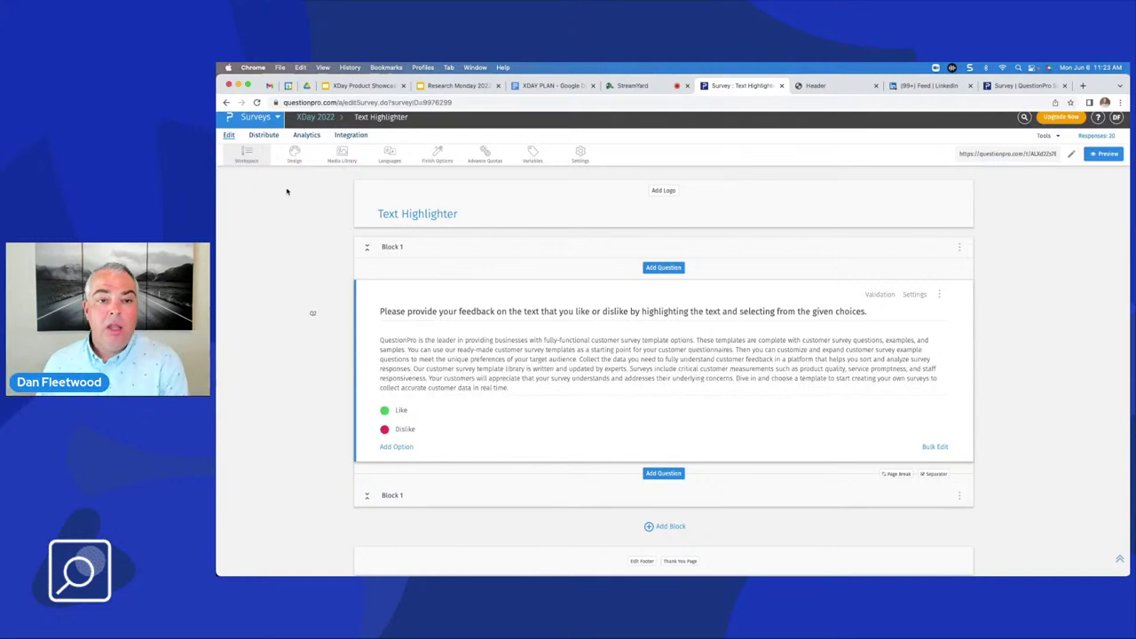
click(309, 136)
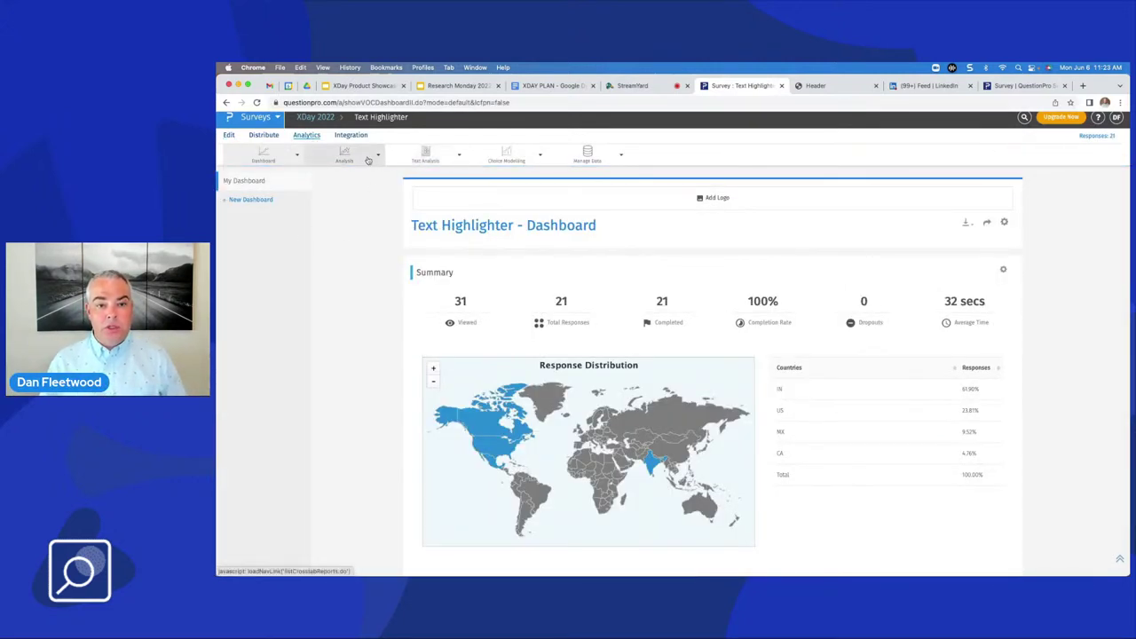
click(417, 157)
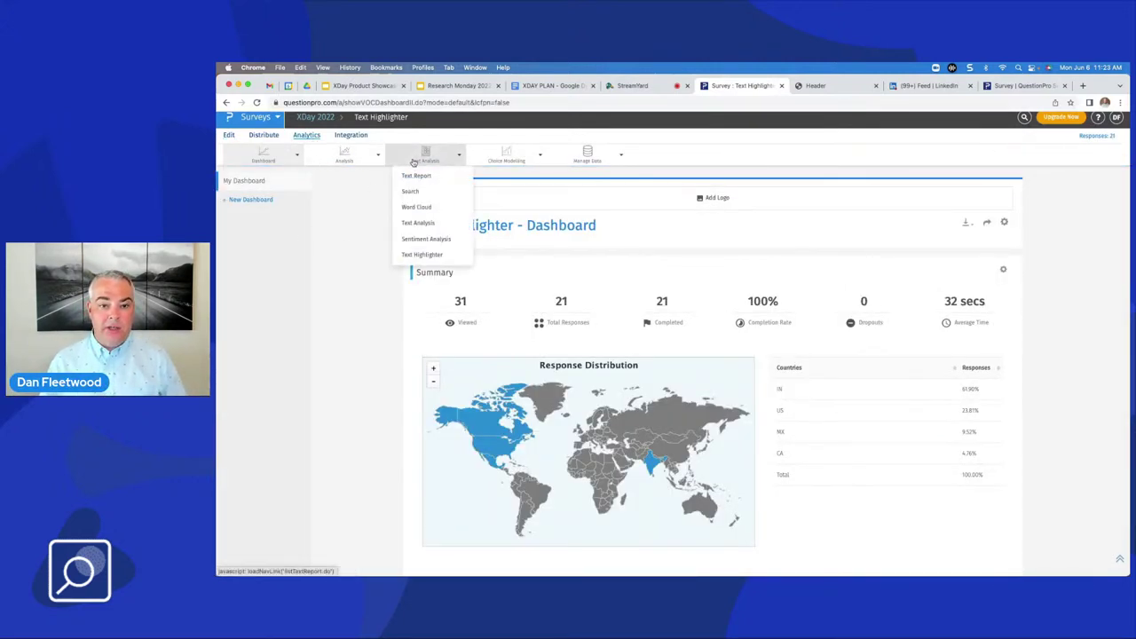
click(428, 257)
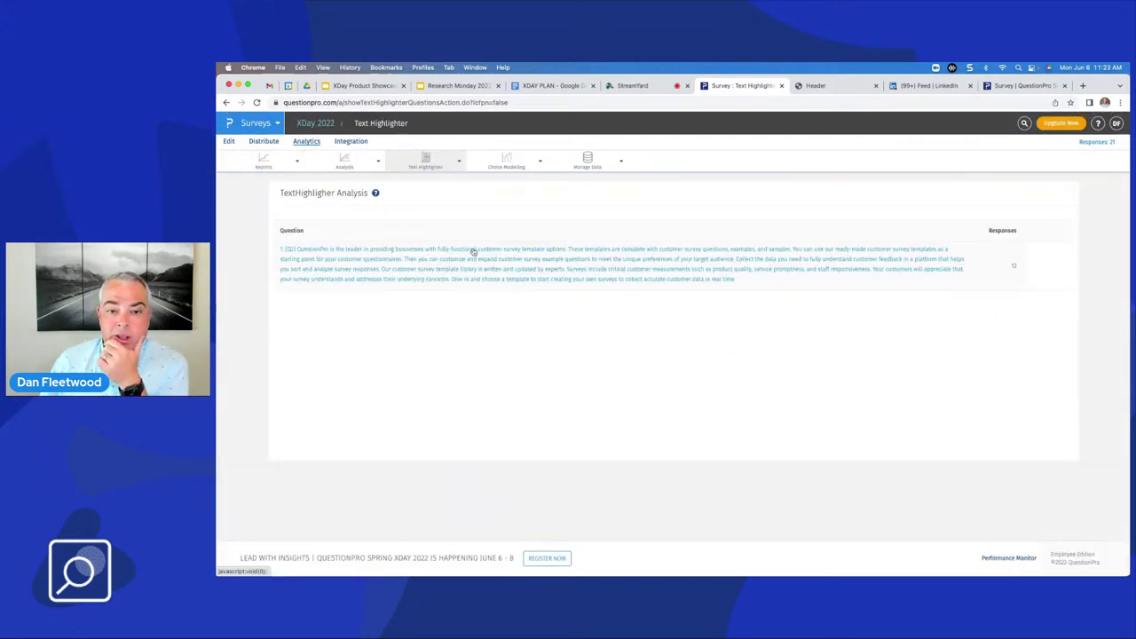
click(473, 252)
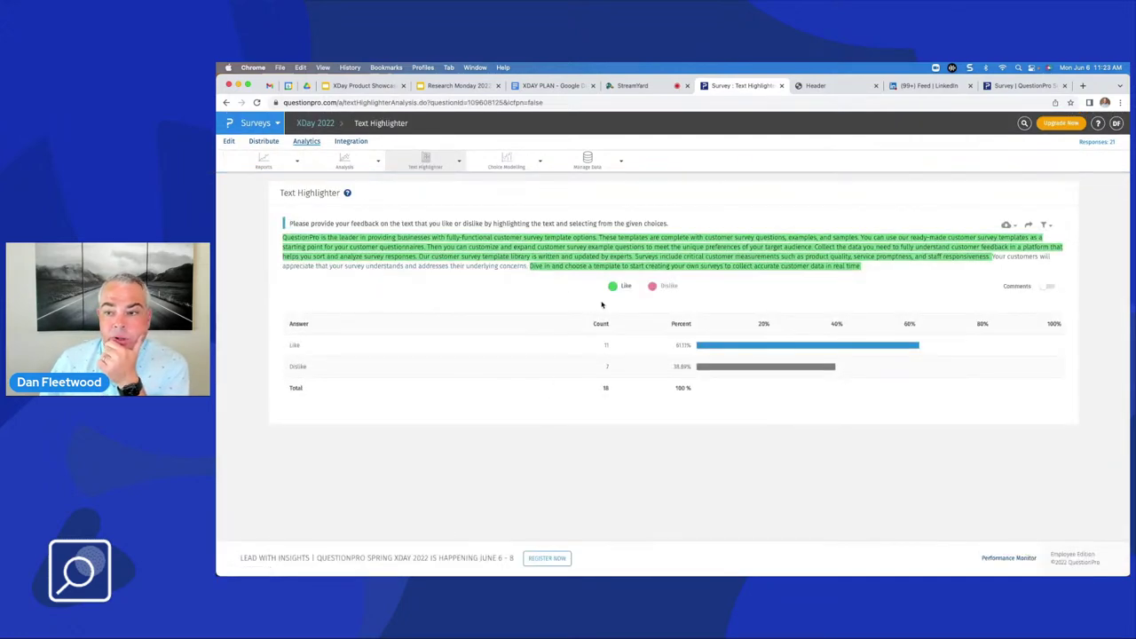
Step: Show the Dislike highlights in the report, then hide the Like highlights and show them again to compare both
click(661, 285)
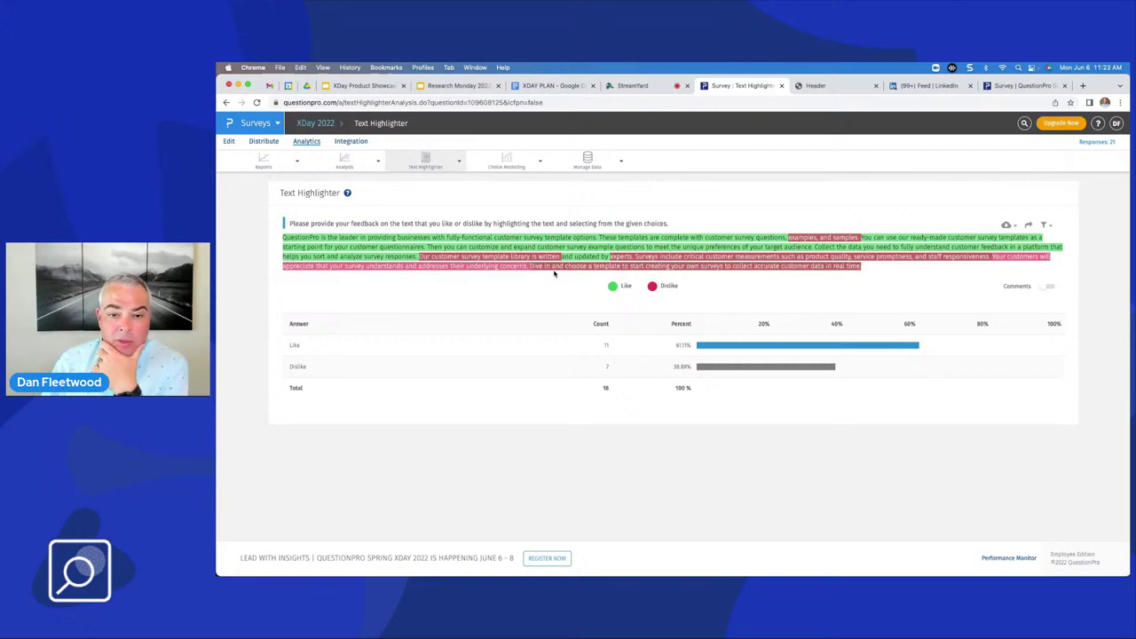
click(613, 287)
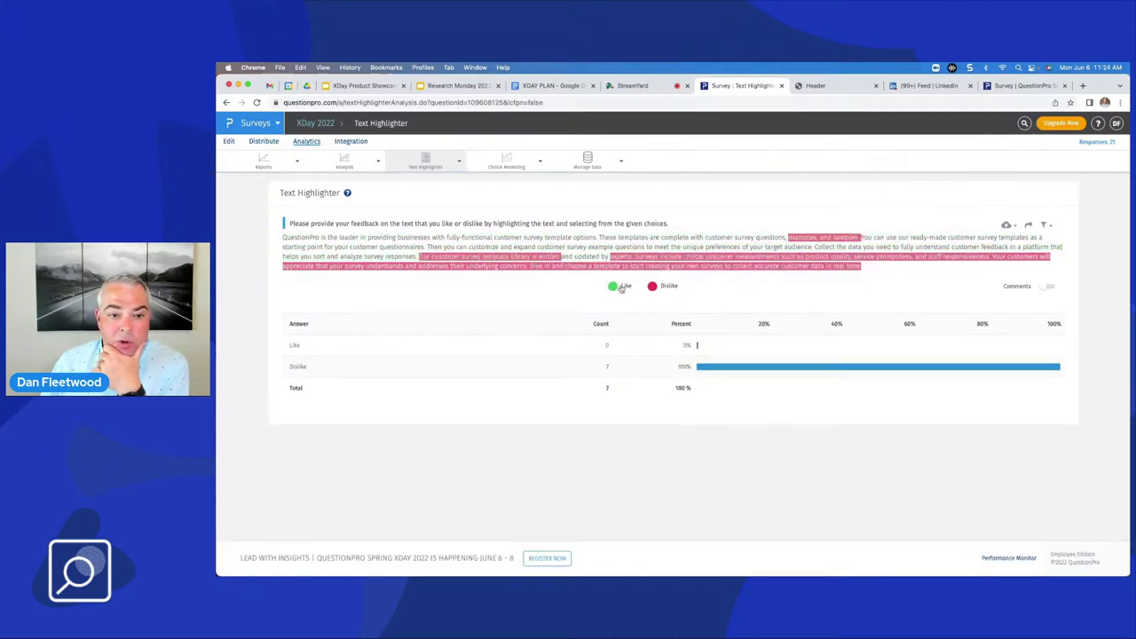
click(612, 287)
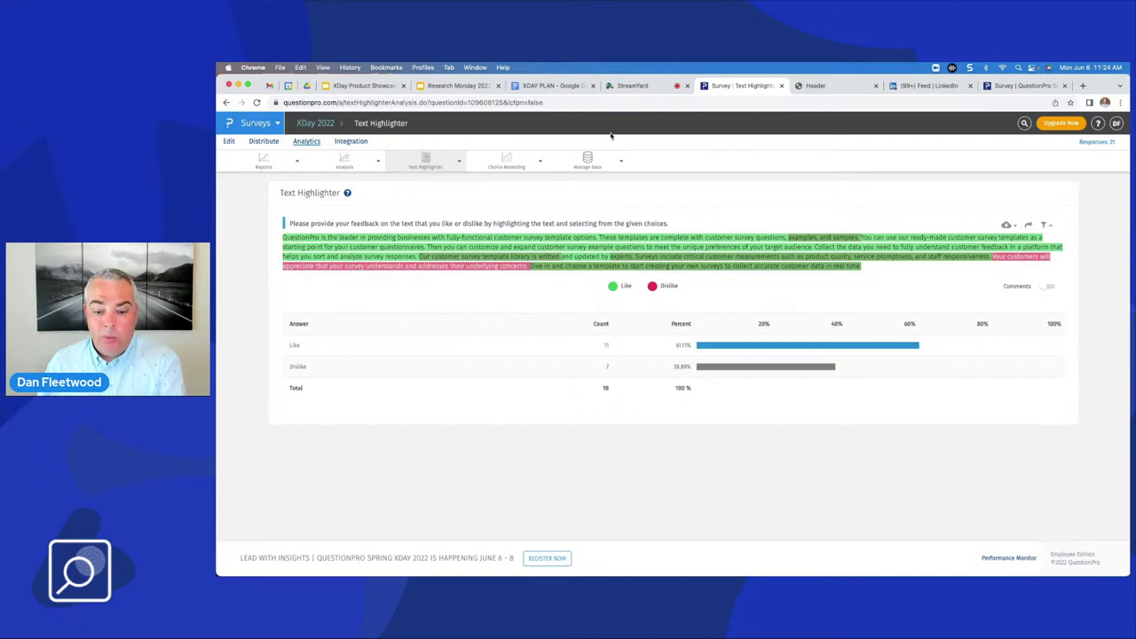
Step: Switch to StreamYard and bring the presentation slides back on screen
click(640, 86)
click(421, 524)
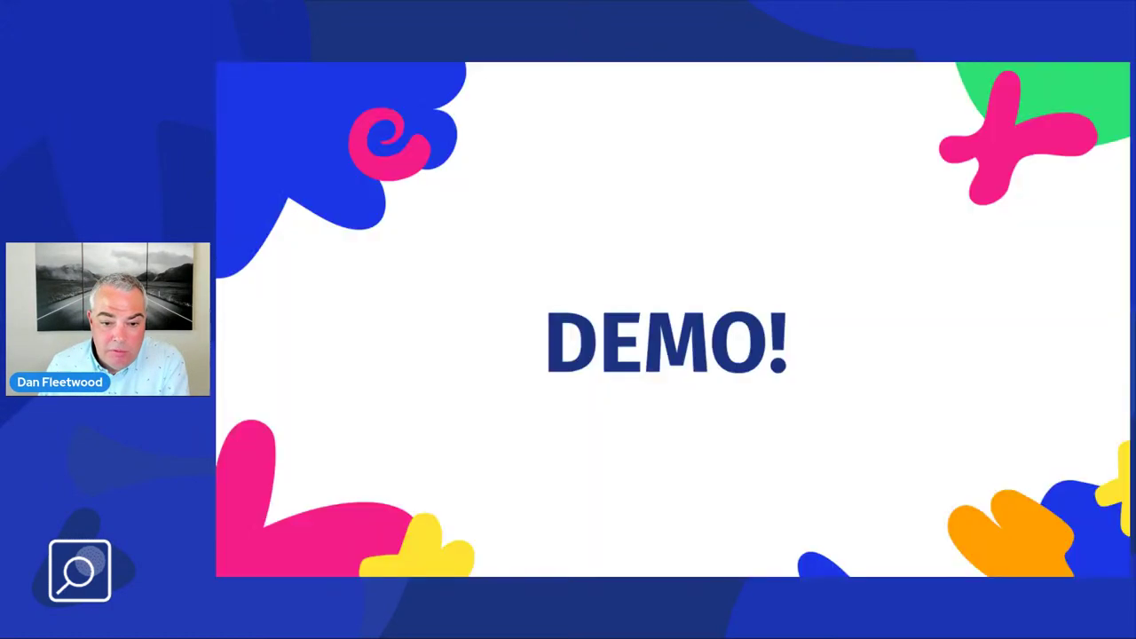